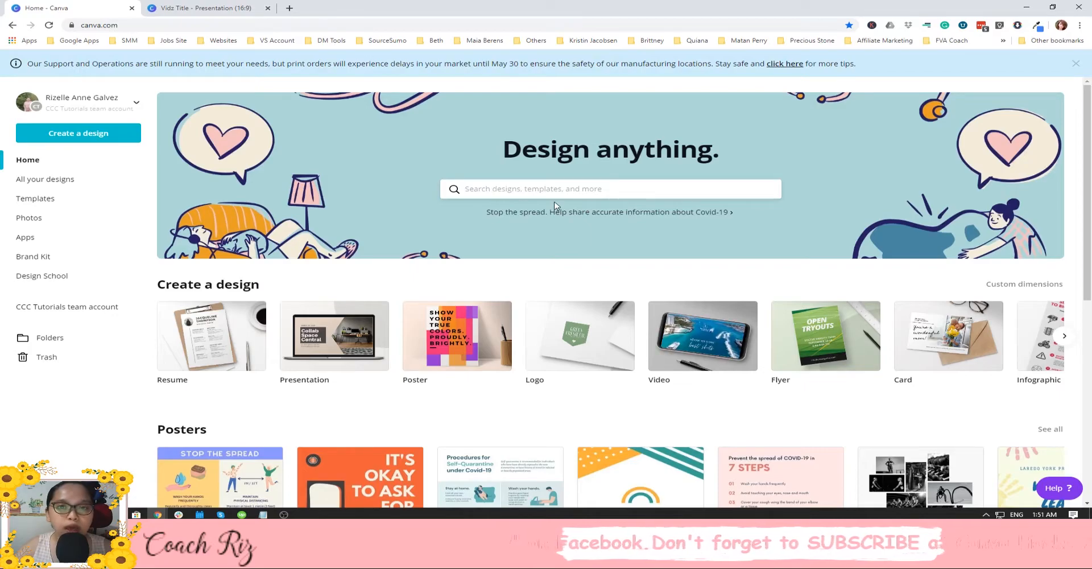
Search Canva designs for 'Resume' and open the Resume template results.
click(564, 188)
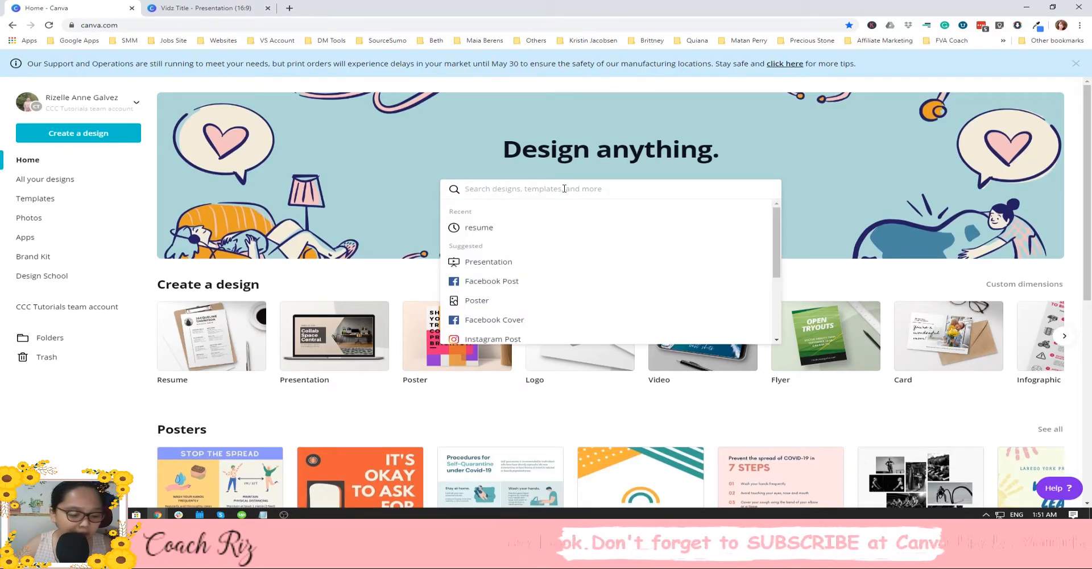
text(Resume)
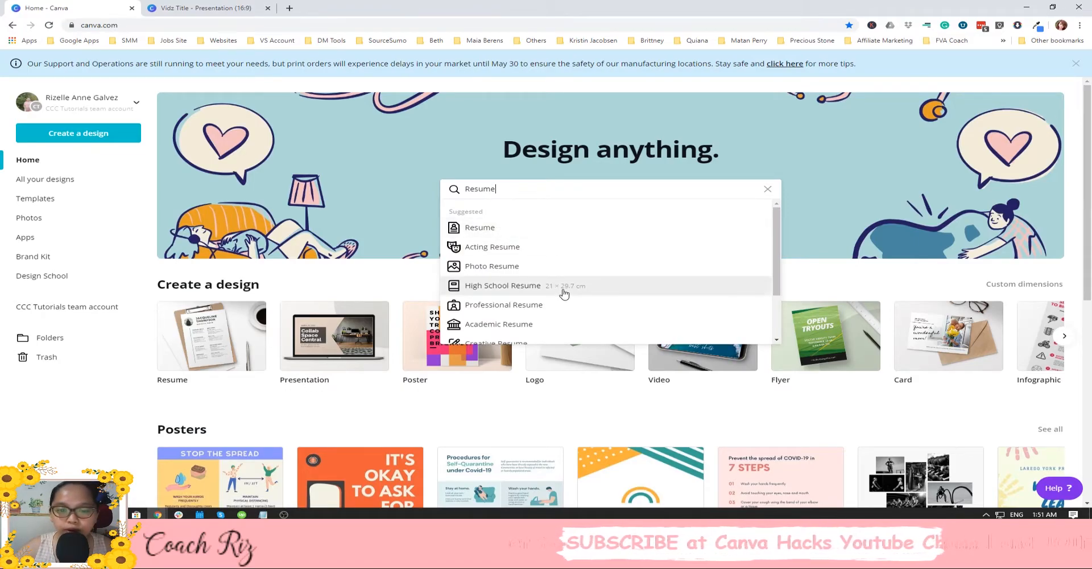
scroll(562, 296, down, 3)
scroll(574, 284, up, 3)
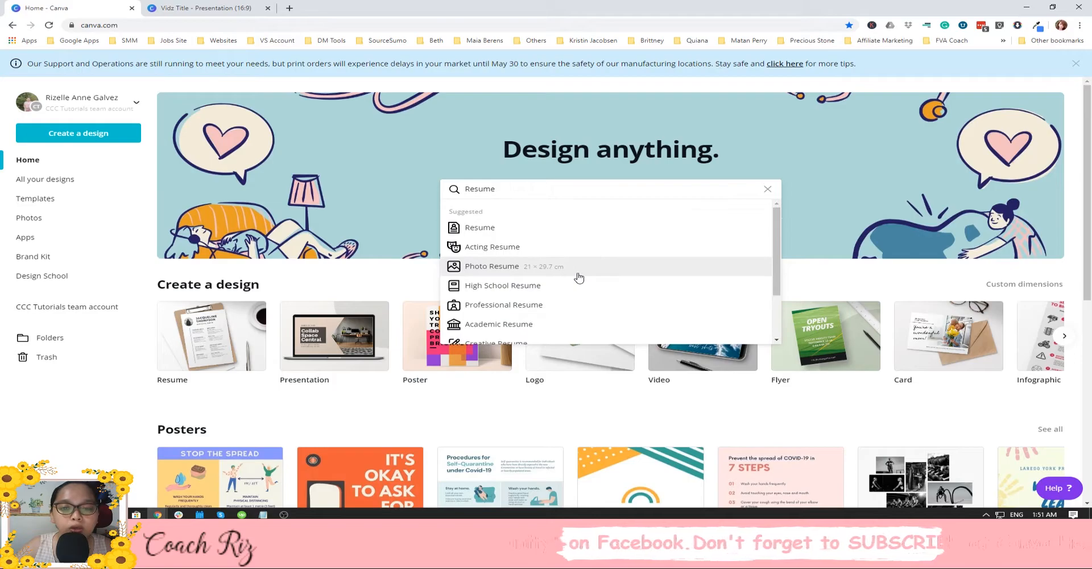
scroll(579, 277, down, 1)
scroll(578, 276, up, 1)
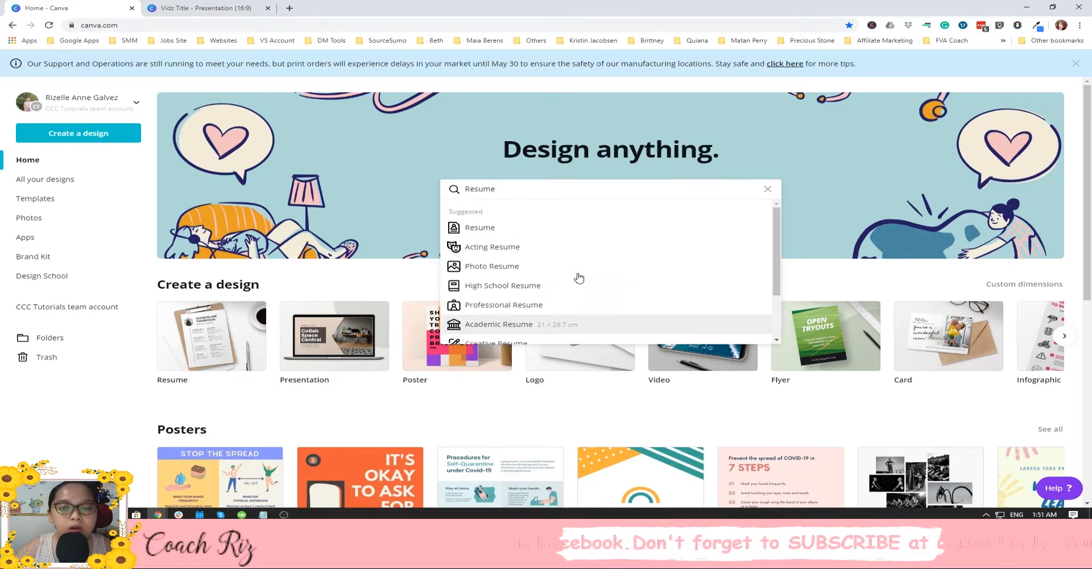
click(532, 228)
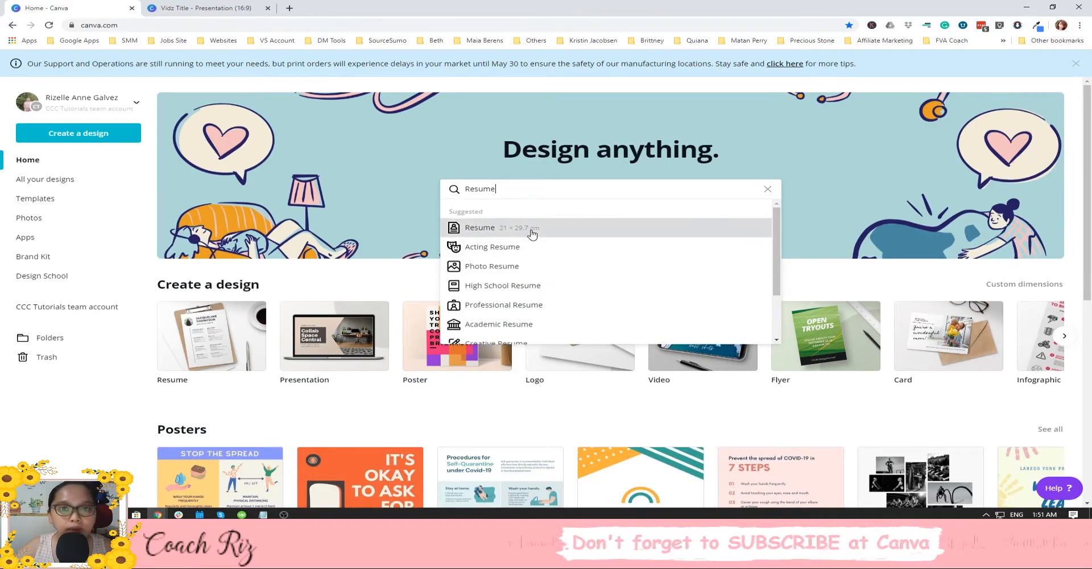
Bring up the link options on the blank resume template, then dismiss them.
right_click(362, 138)
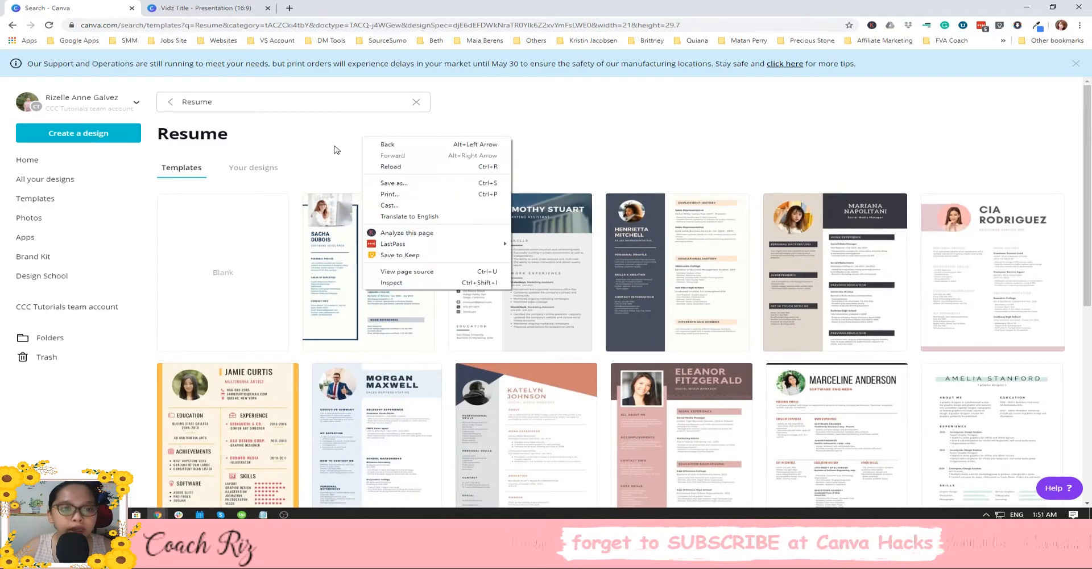
right_click(210, 258)
click(595, 123)
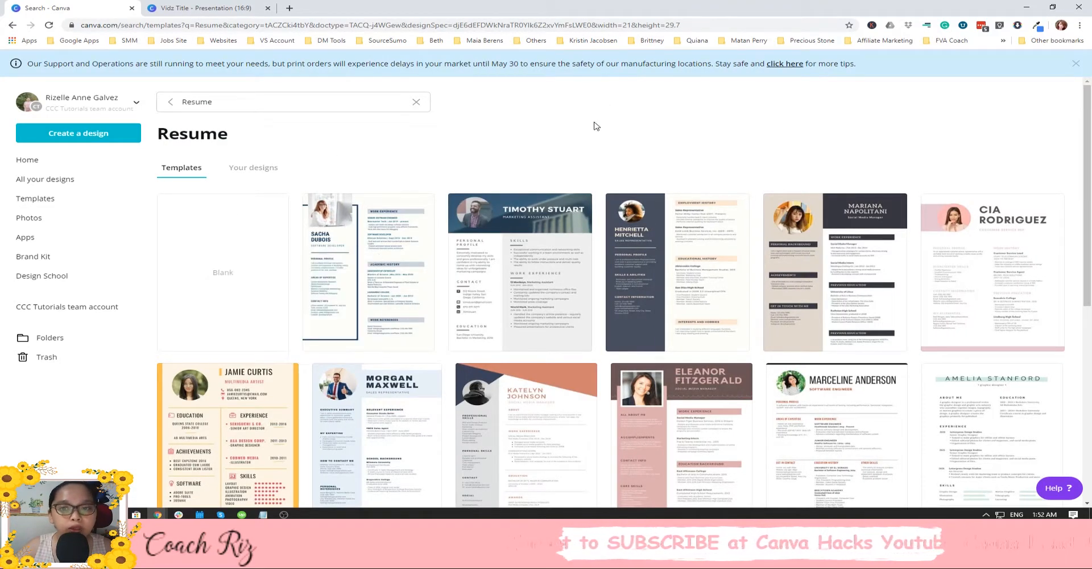
Open the orange brush-stroke Graphic Designer Resume template in a new browser tab.
scroll(796, 194, down, 5)
scroll(796, 193, down, 10)
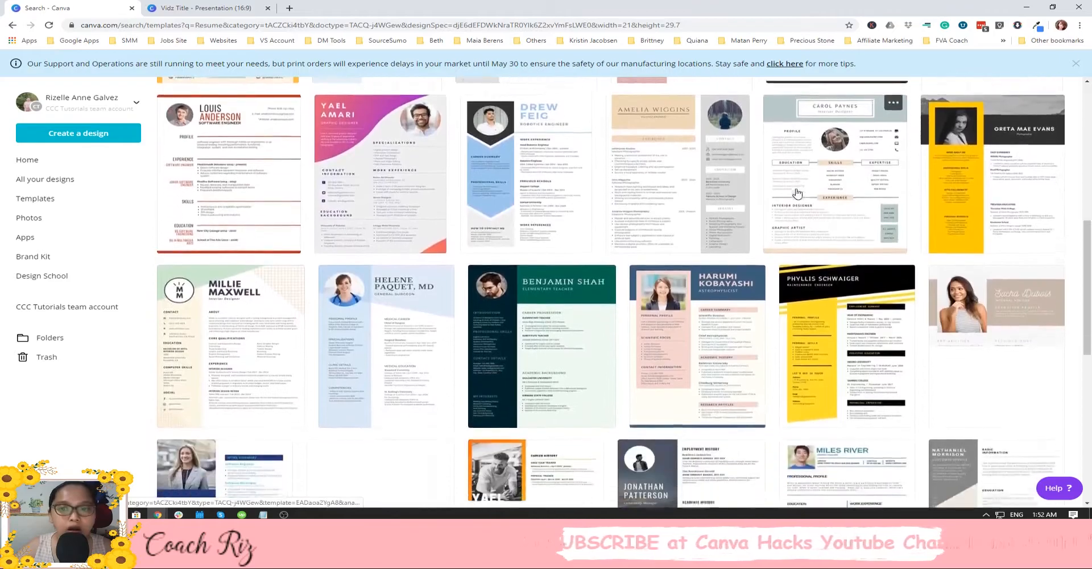
scroll(796, 193, down, 1)
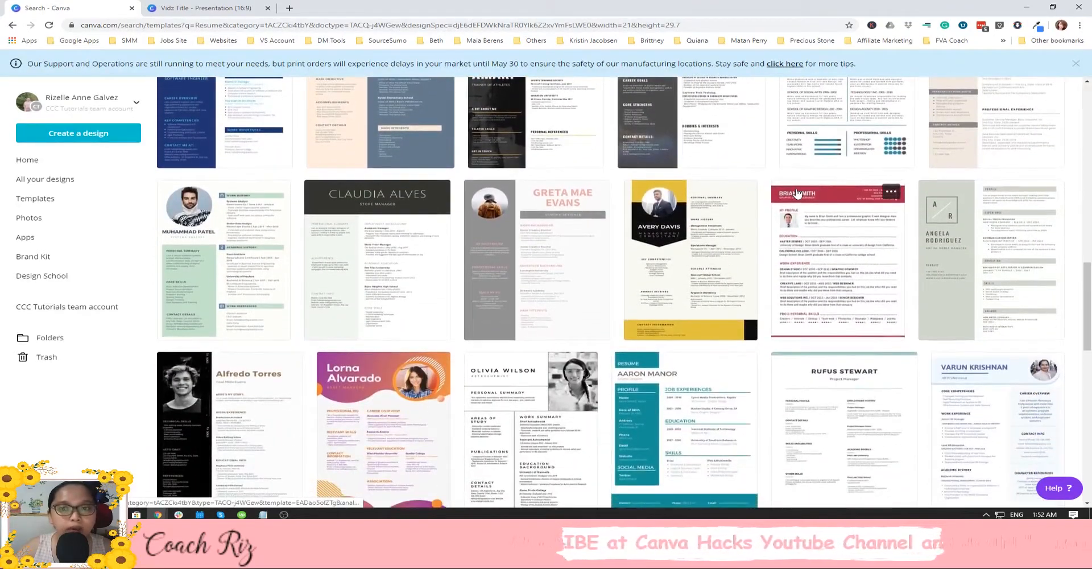
scroll(796, 194, down, 10)
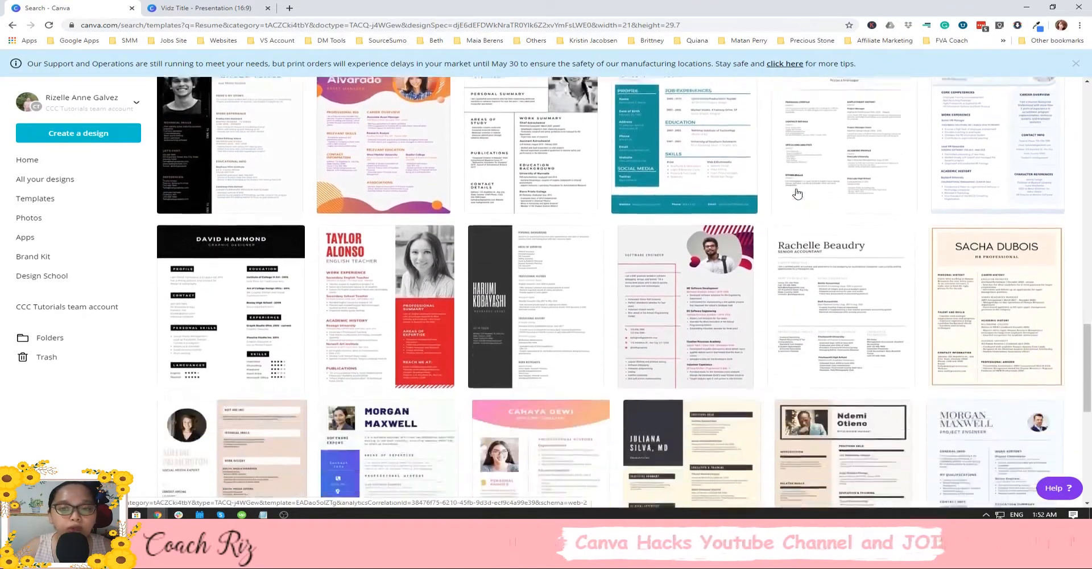
scroll(797, 193, down, 5)
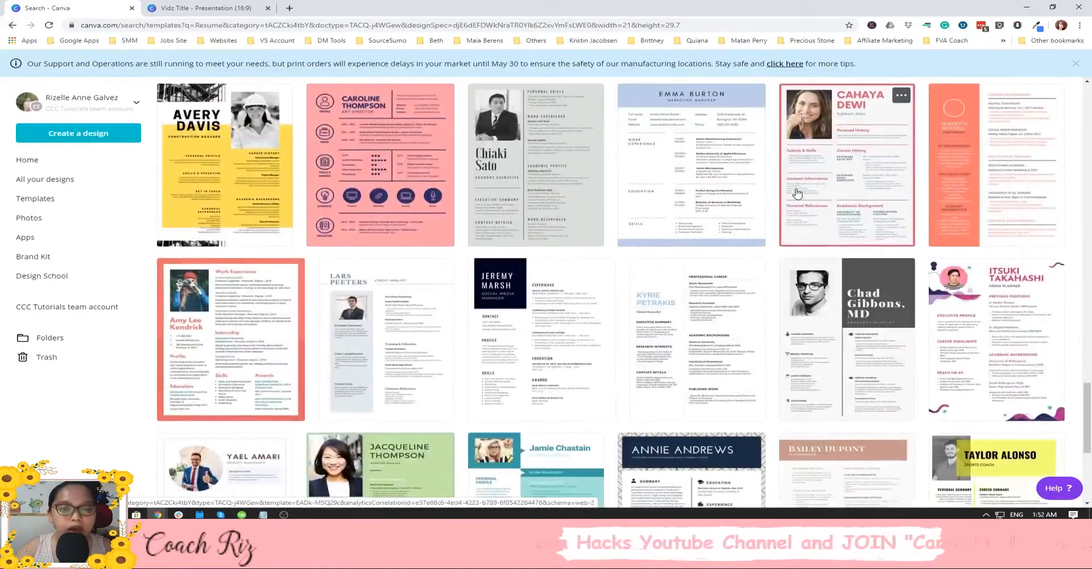
scroll(798, 193, down, 9)
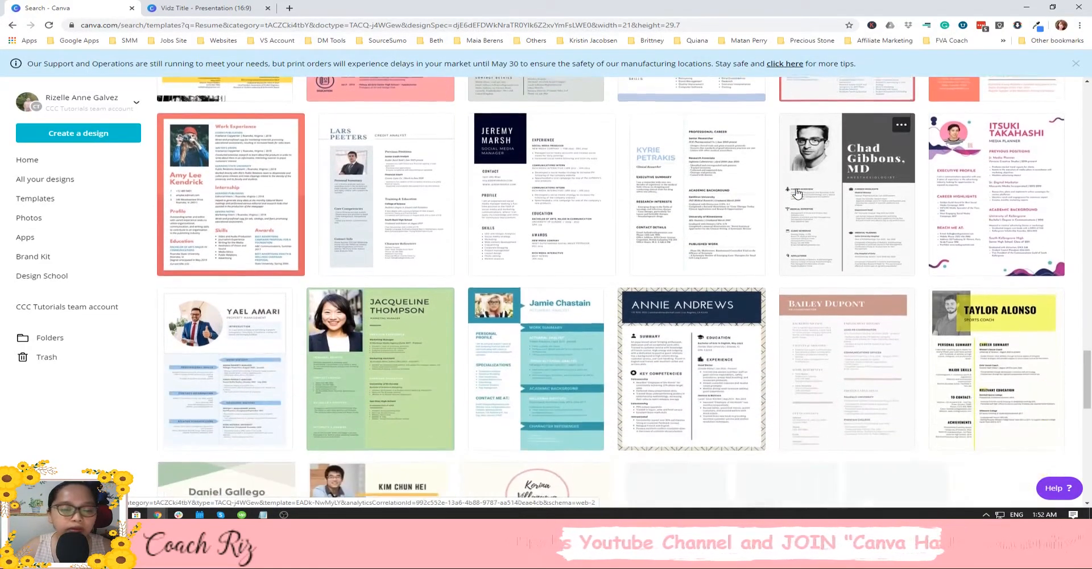
scroll(797, 193, down, 2)
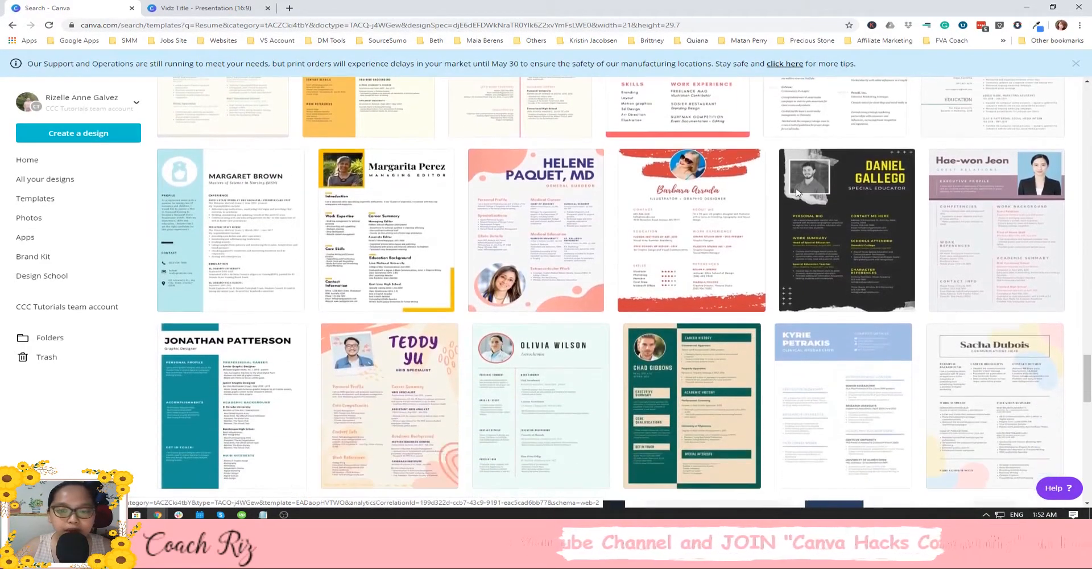
right_click(706, 197)
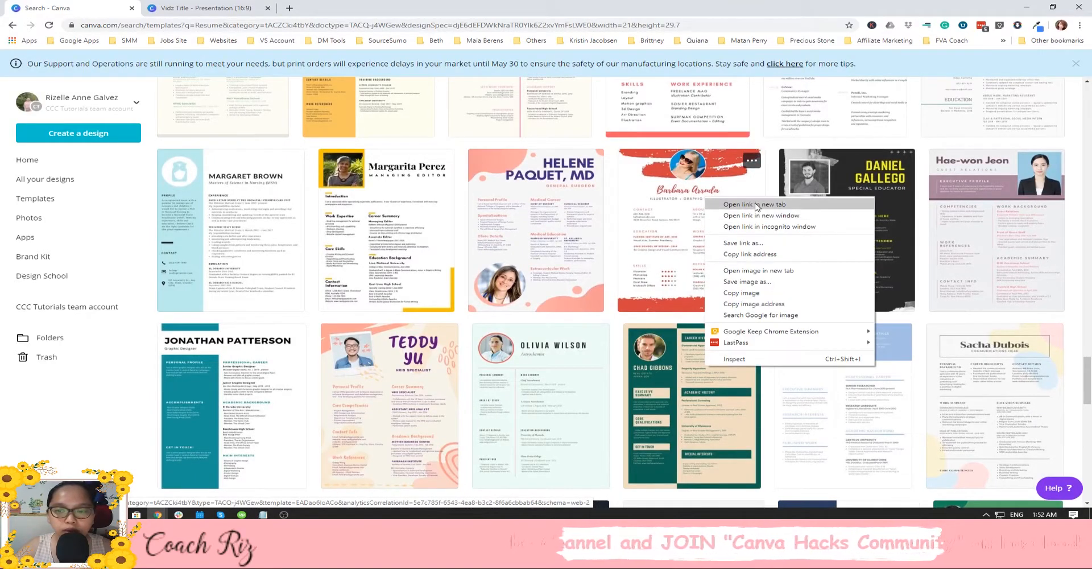
click(739, 204)
scroll(348, 125, up, 20)
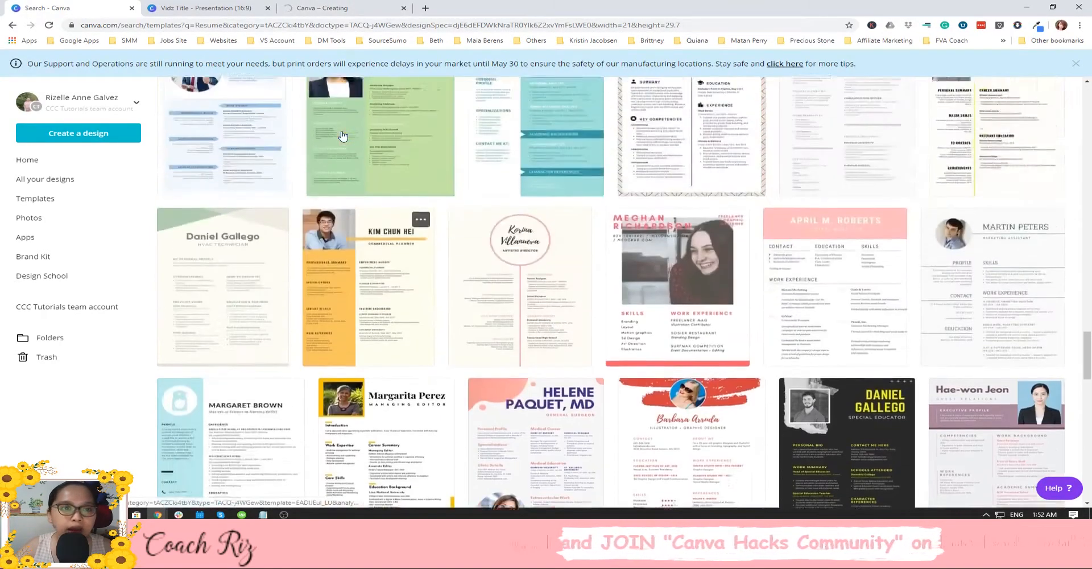
scroll(348, 125, up, 10)
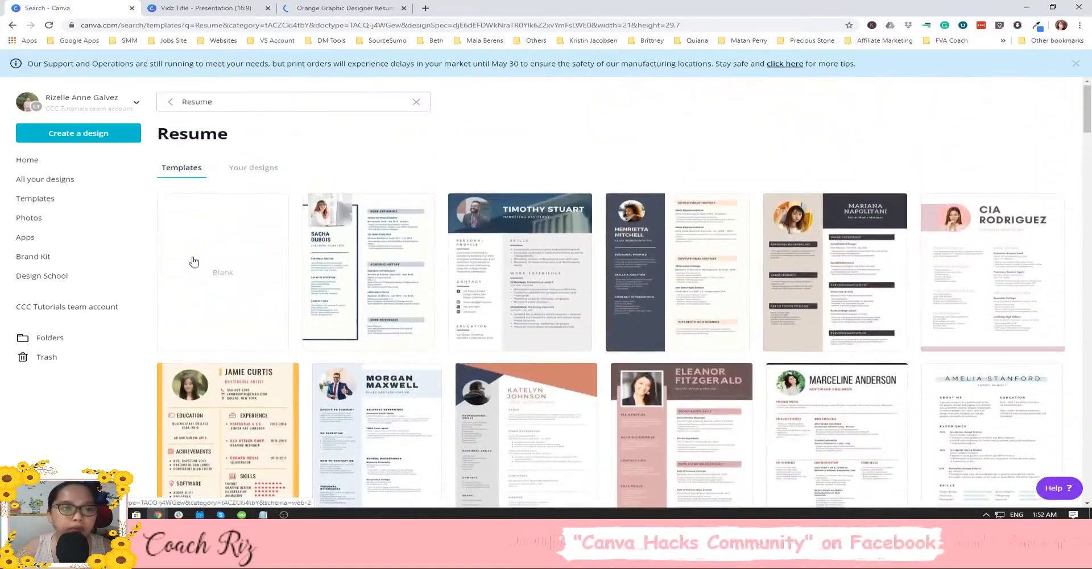
Start a blank A4 resume design in a new tab after checking the orange resume.
click(192, 261)
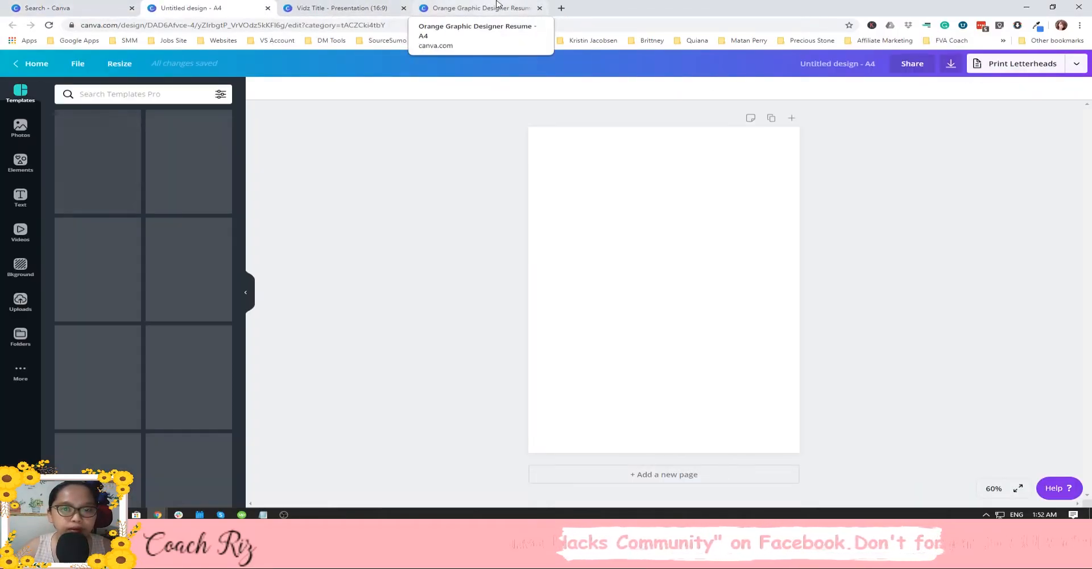
click(495, 7)
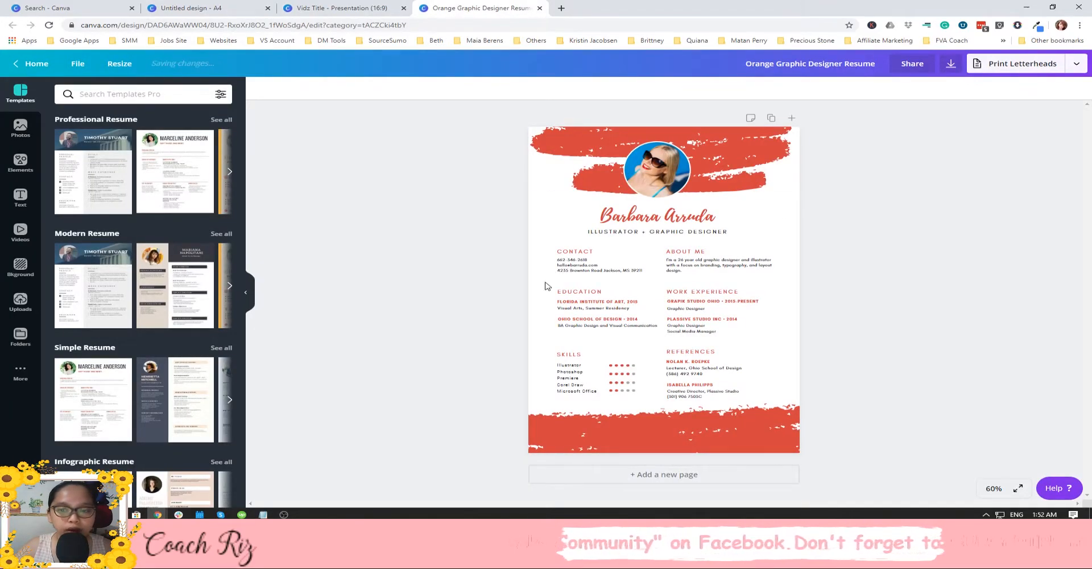
click(246, 293)
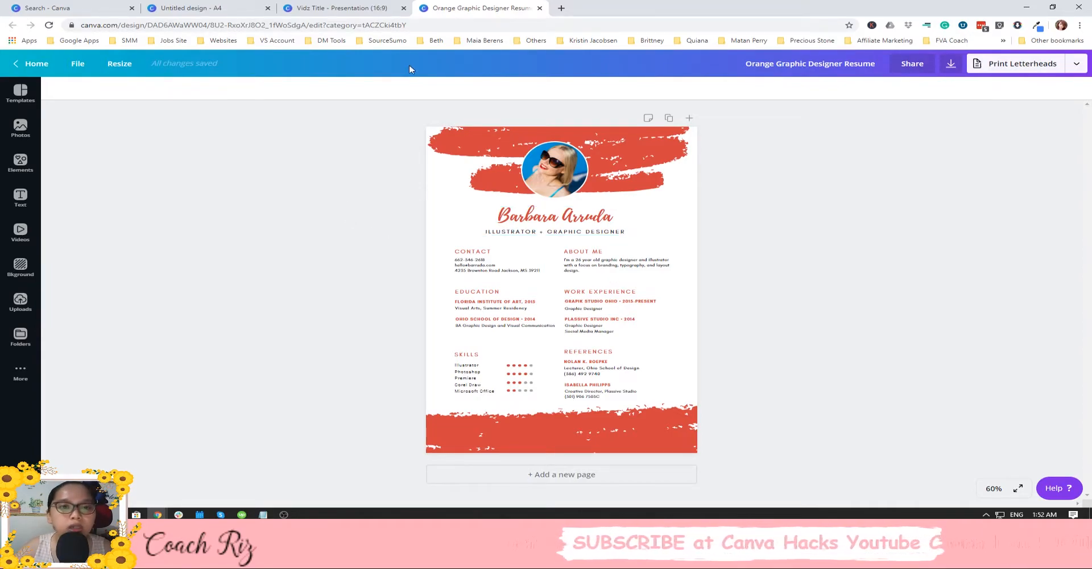
click(191, 8)
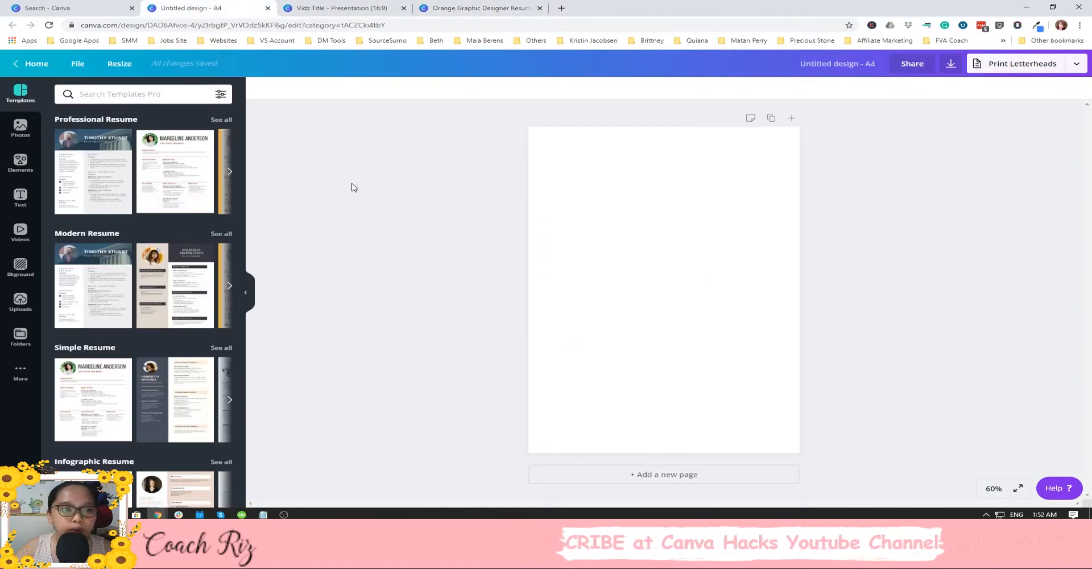
Apply the pink-and-purple civil engineer Creative Resume template, then return to the orange resume.
scroll(121, 214, down, 1)
scroll(122, 214, down, 5)
scroll(122, 219, down, 3)
scroll(214, 256, up, 2)
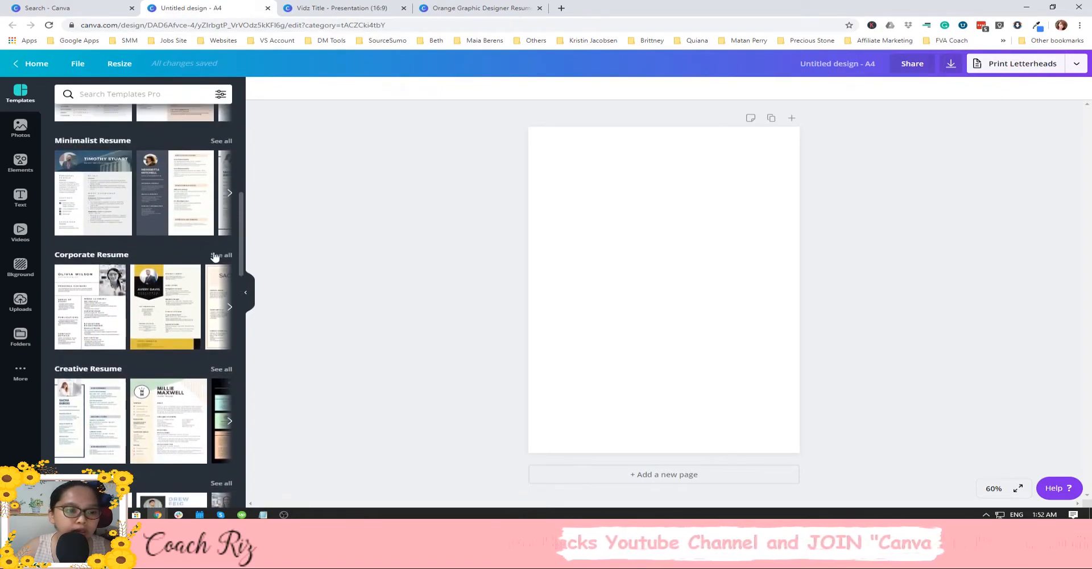
scroll(134, 284, down, 3)
scroll(192, 319, up, 2)
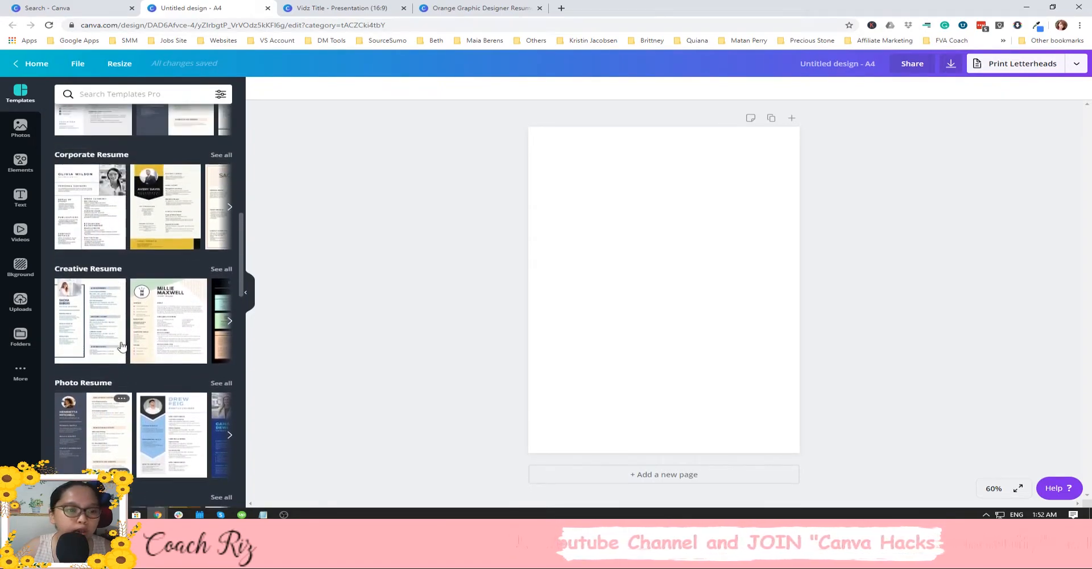
click(221, 321)
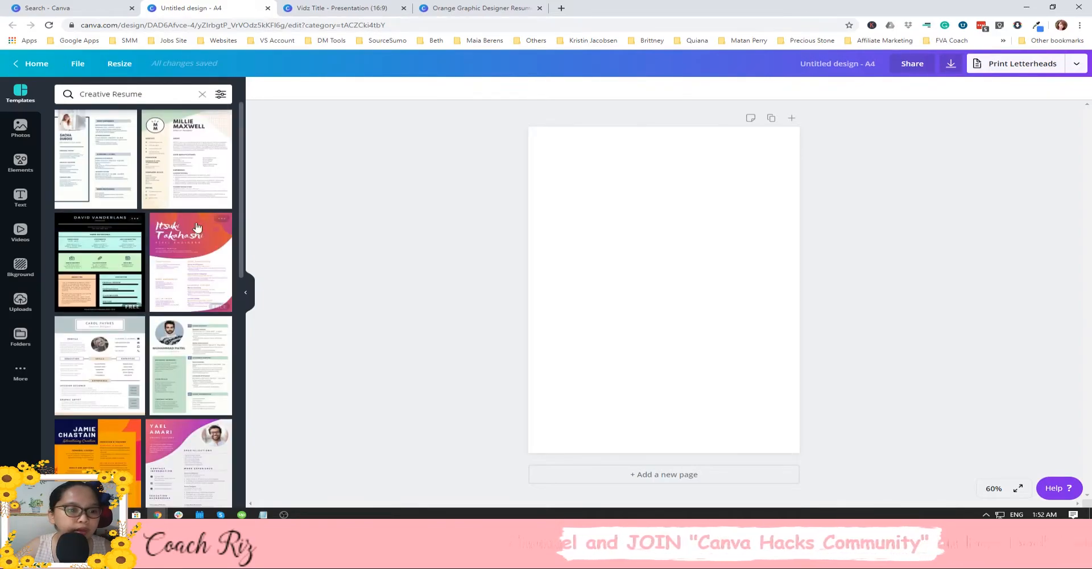
click(192, 284)
click(202, 94)
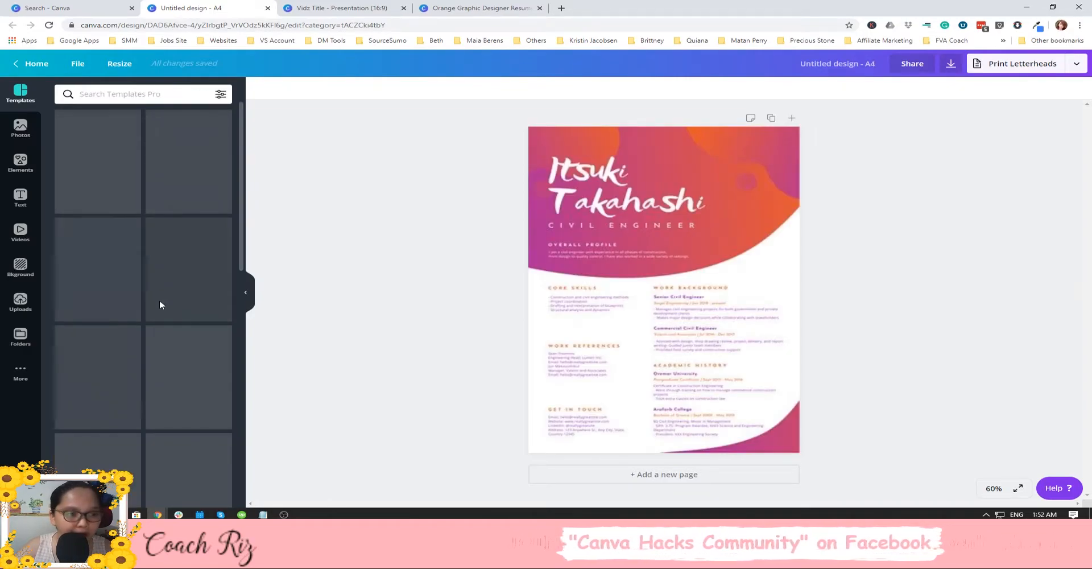
click(515, 6)
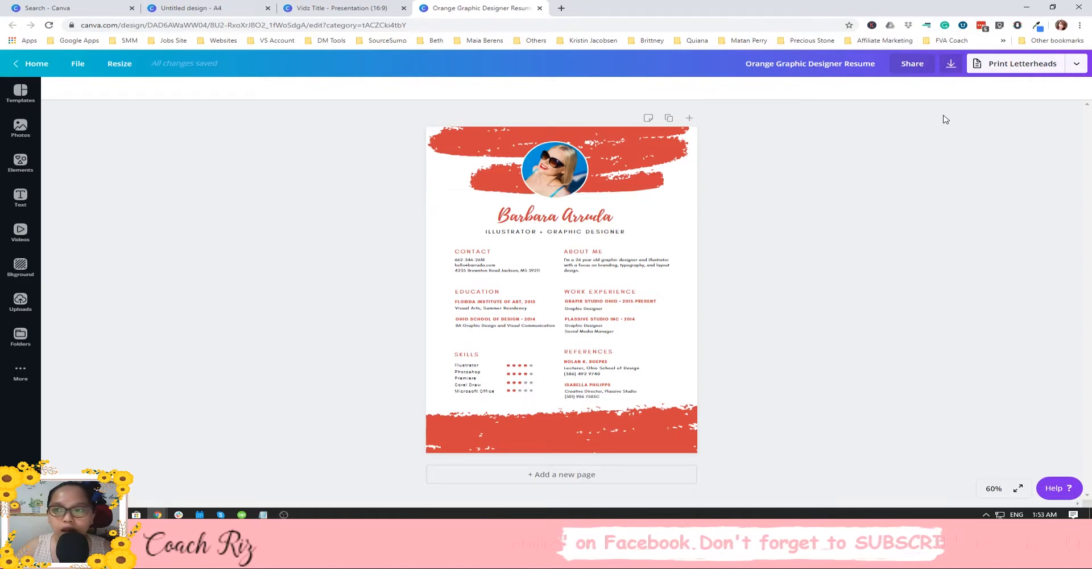
Zoom to 100% and replace the sample name in the header with the owner's full name.
click(993, 488)
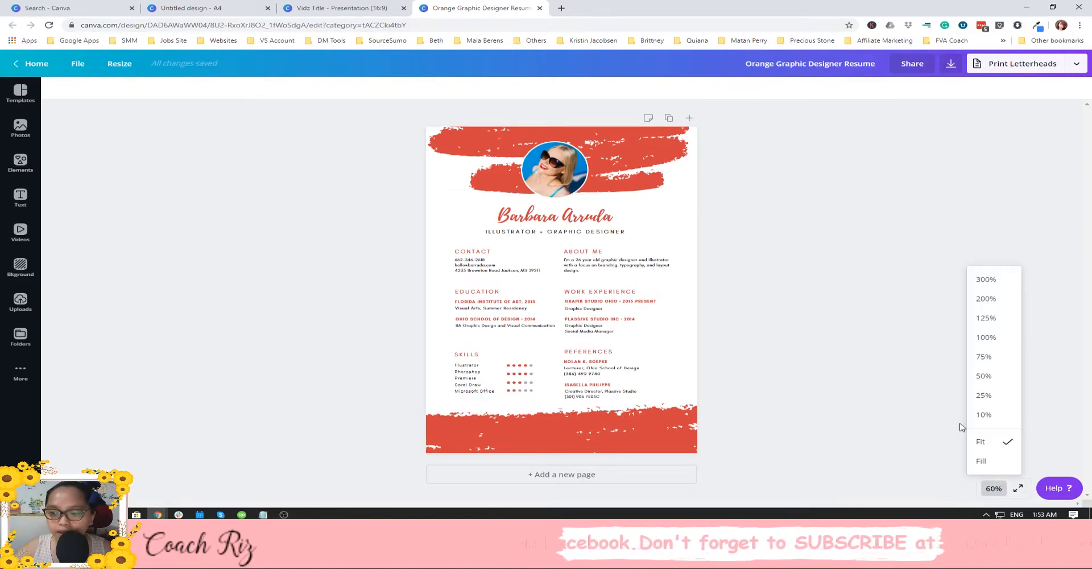
click(995, 335)
scroll(759, 339, up, 2)
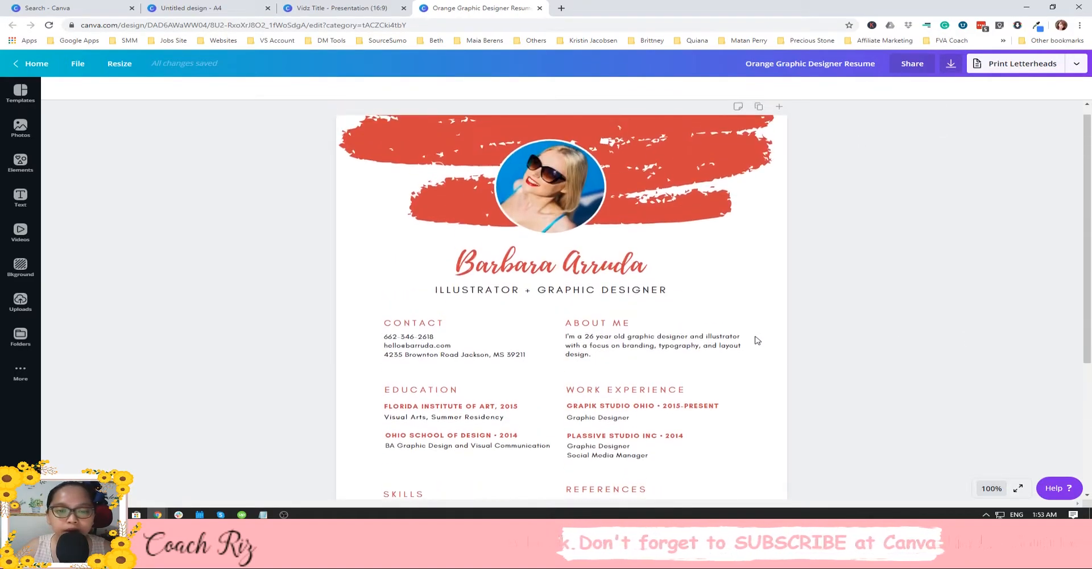
click(583, 287)
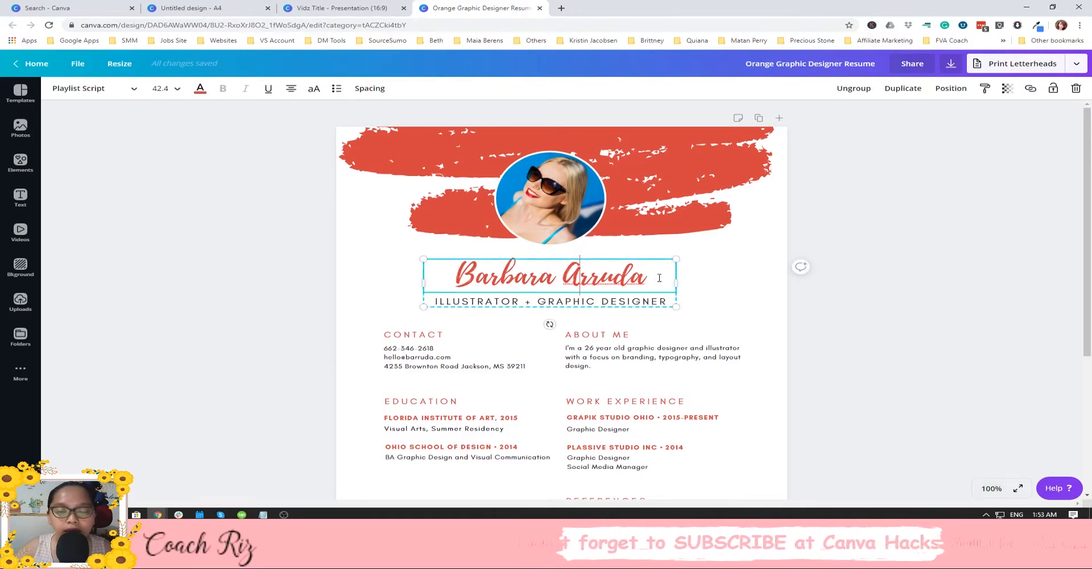
drag(661, 278, 461, 285)
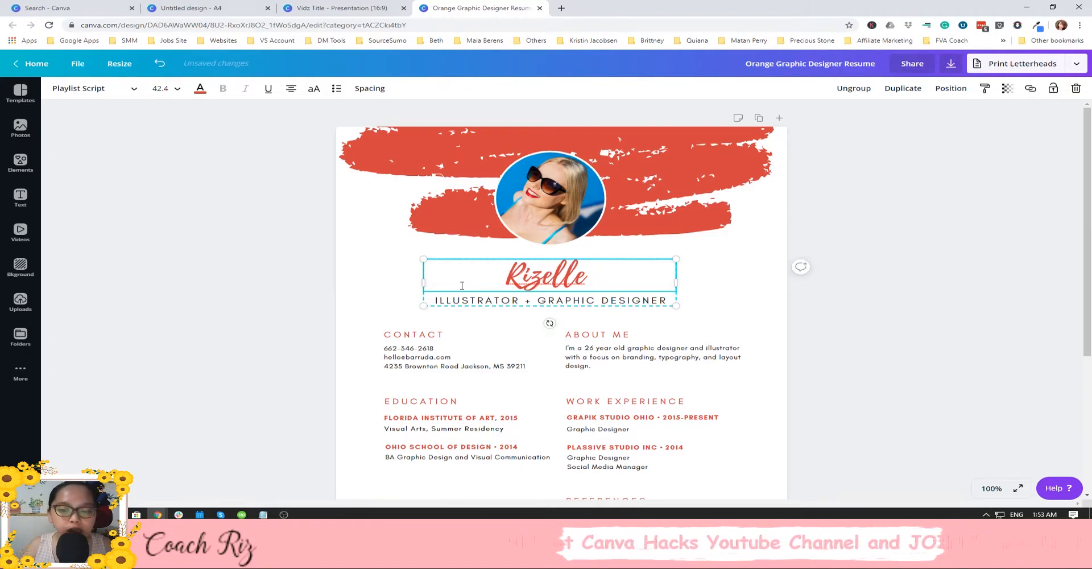
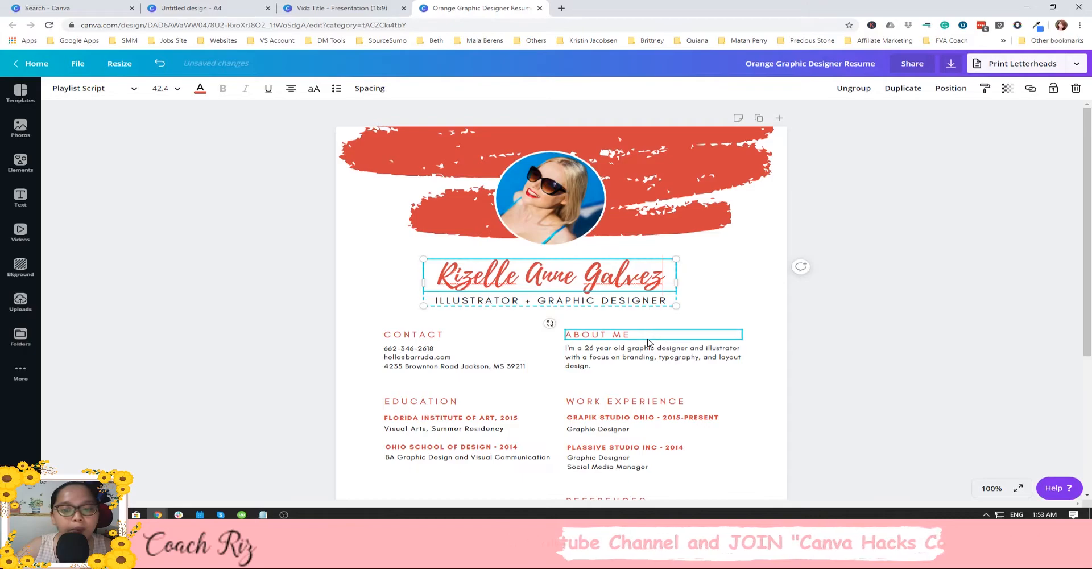
Change the title line from 'ILLUSTRATOR + GRAPHIC DESIGNER' to 'CANVA DESIGNER'.
click(591, 335)
scroll(591, 334, down, 2)
scroll(351, 308, down, 2)
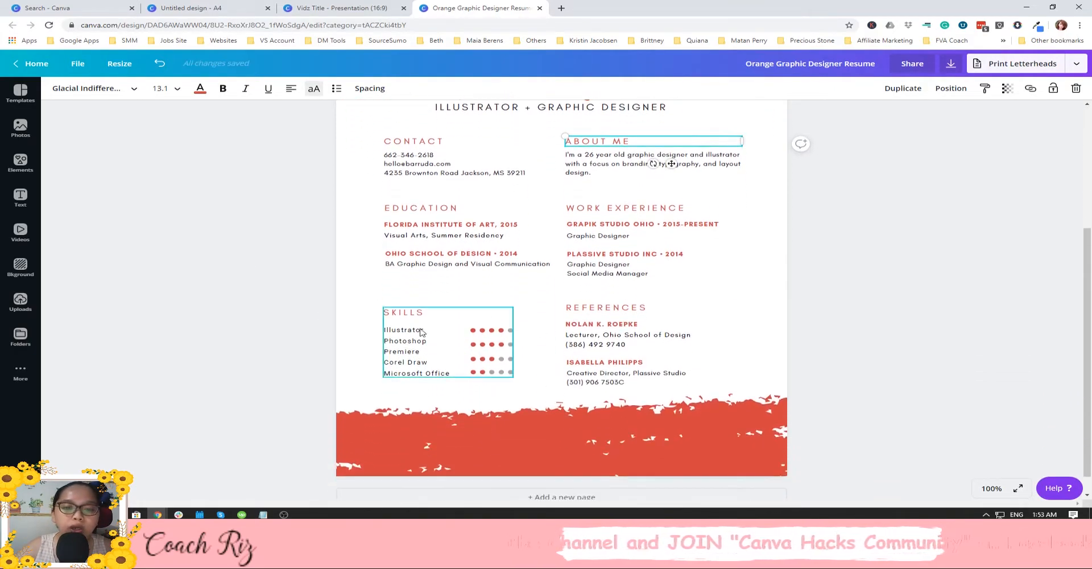
scroll(701, 347, up, 1)
scroll(703, 350, up, 3)
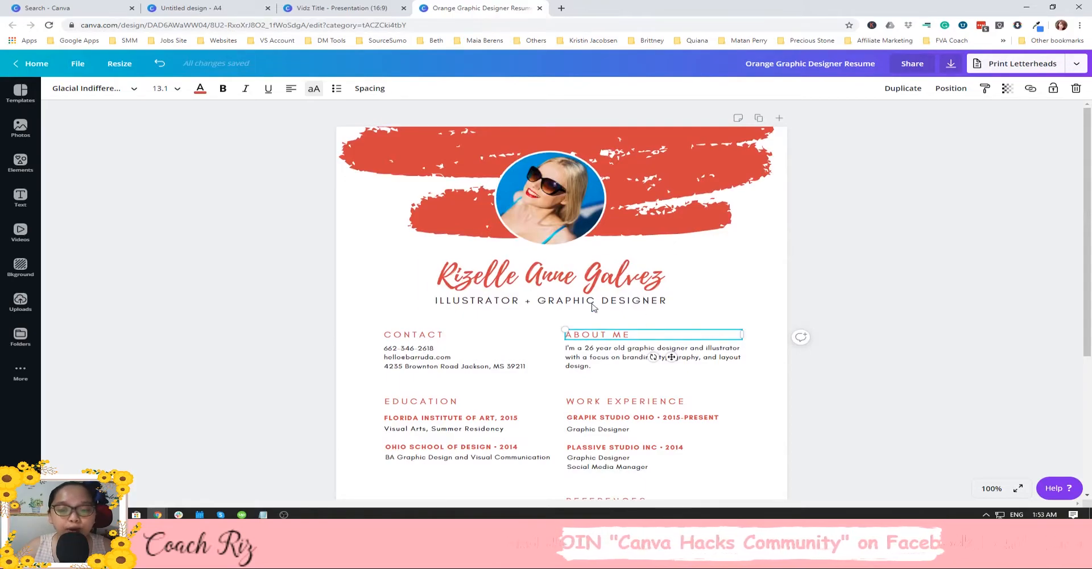
click(551, 297)
click(538, 301)
drag(587, 298, 436, 298)
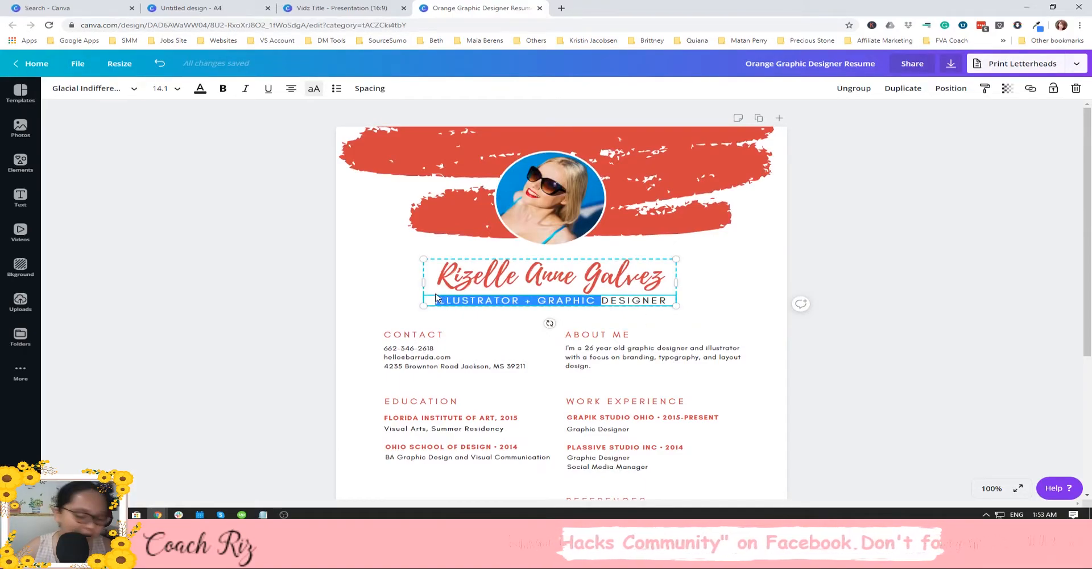
text(CANVA)
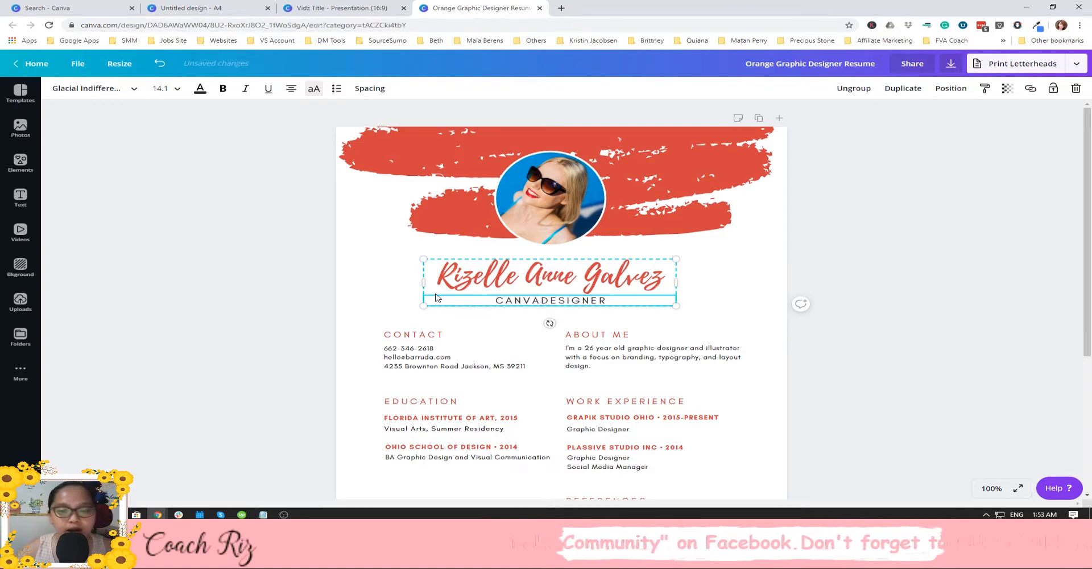
click(739, 309)
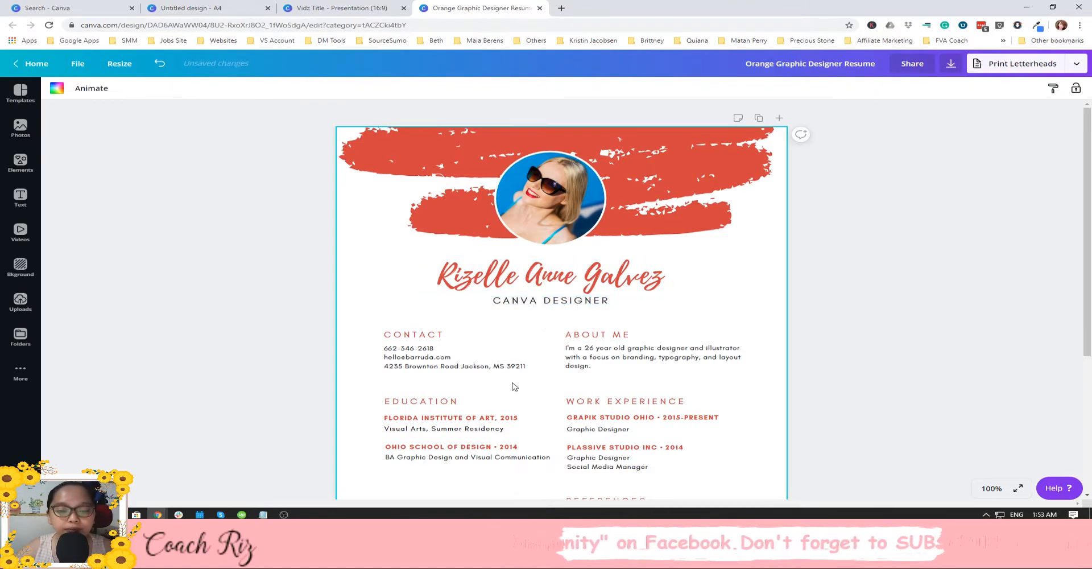
Recolour the grey Photoshop rating dot with the document red so all five dots are filled.
scroll(511, 387, down, 2)
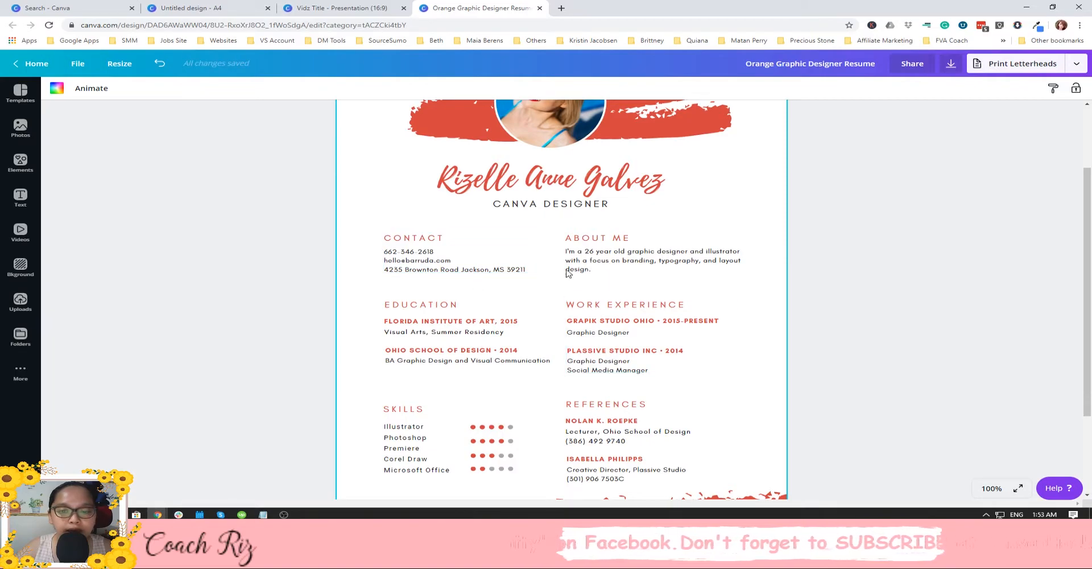
click(477, 336)
click(683, 327)
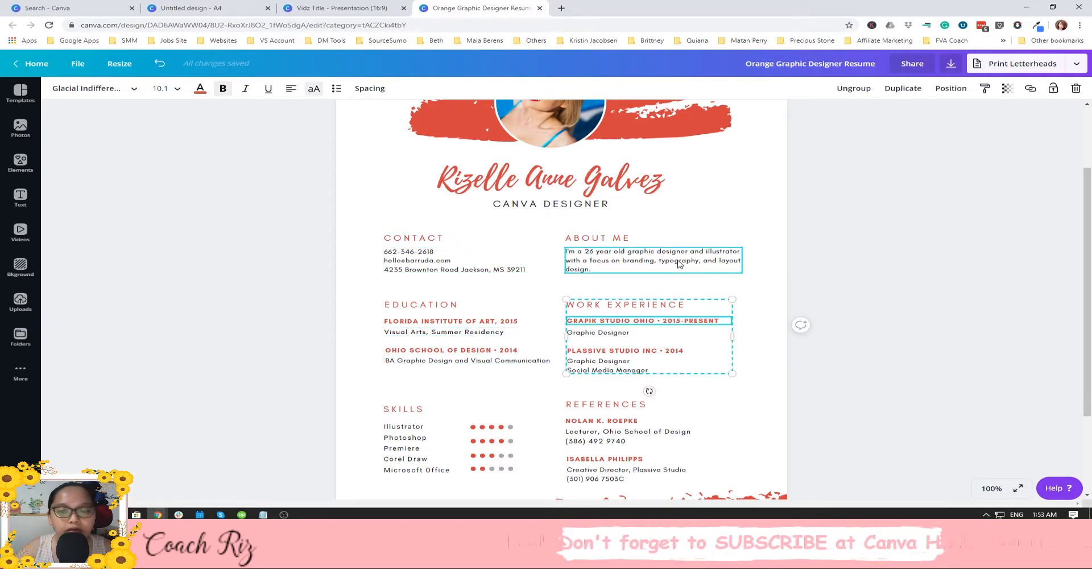
scroll(678, 263, down, 2)
click(452, 360)
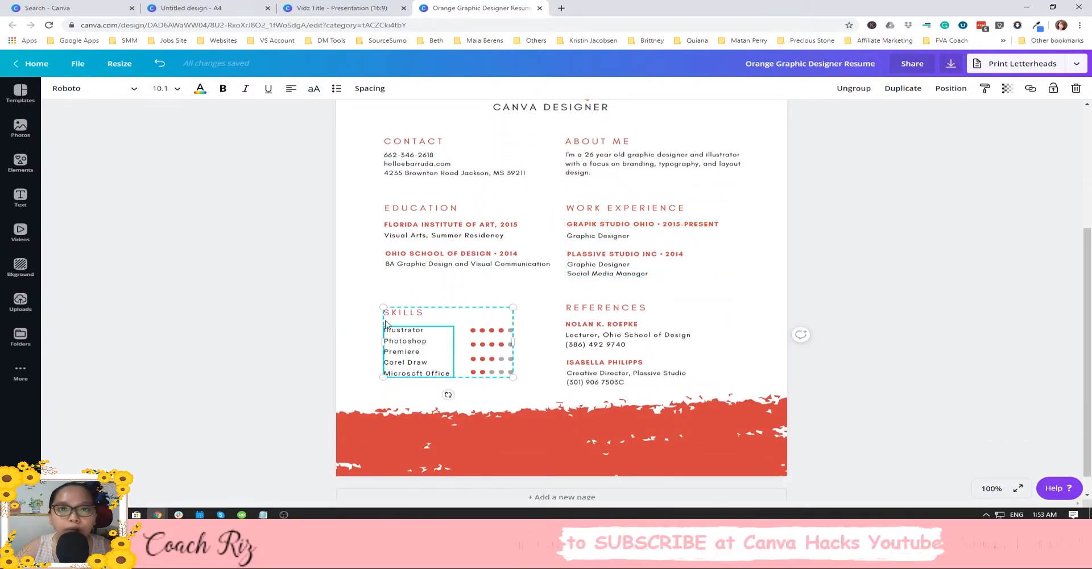
scroll(459, 337, up, 1)
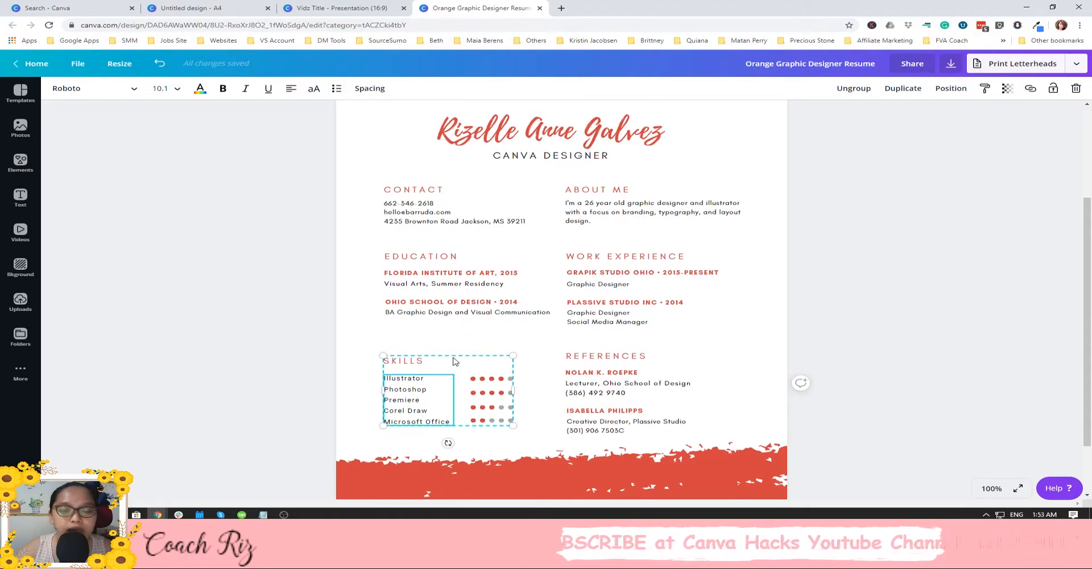
scroll(454, 359, down, 1)
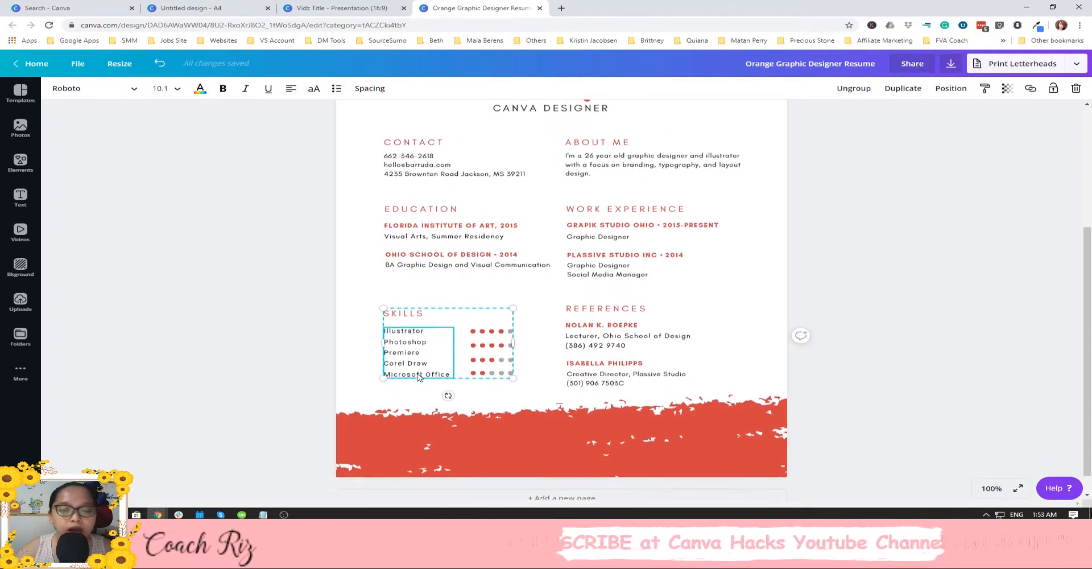
click(505, 344)
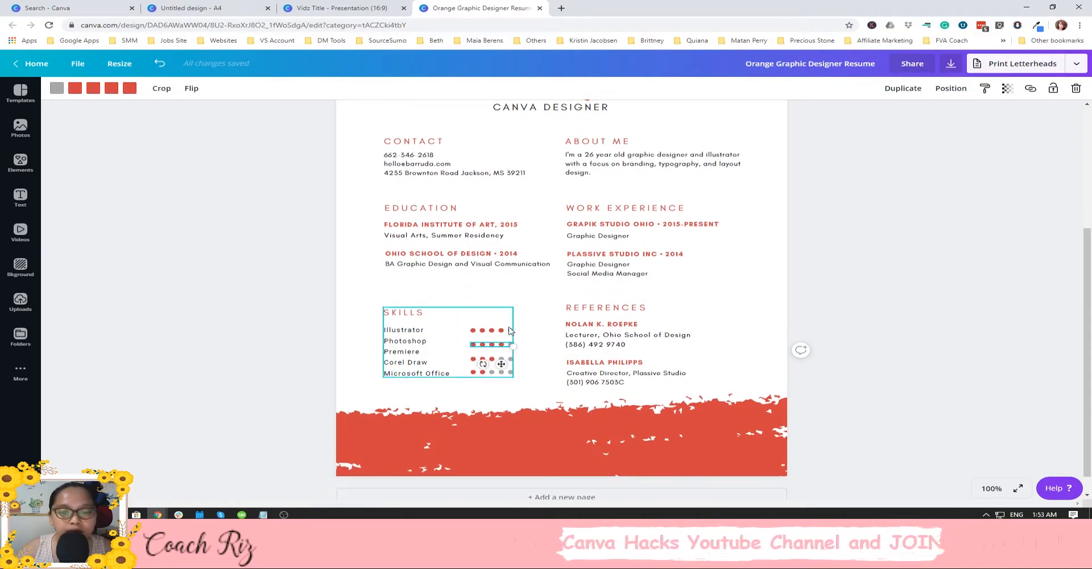
click(56, 88)
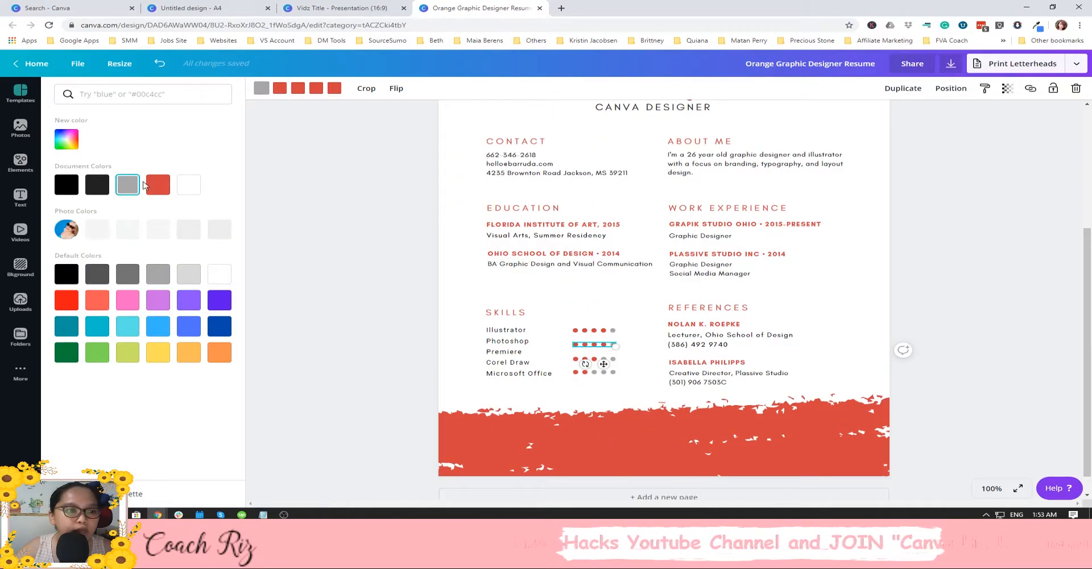
click(158, 184)
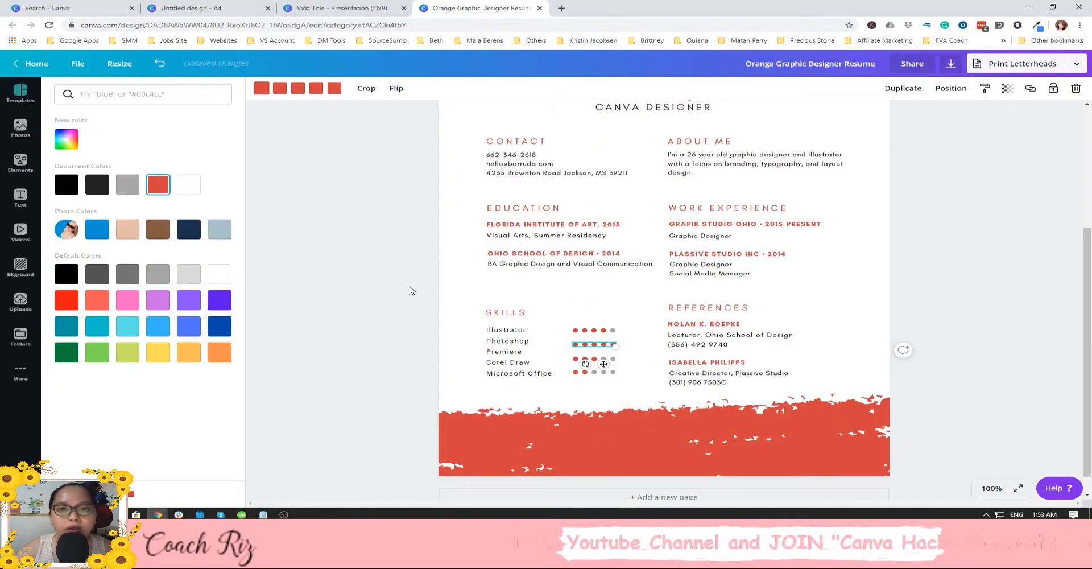
scroll(495, 317, up, 1)
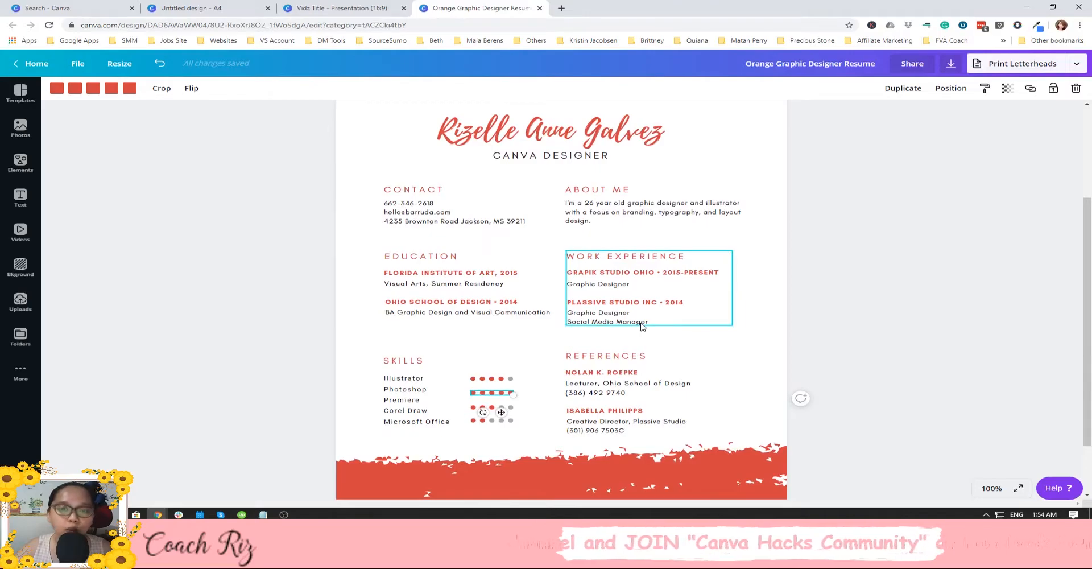
scroll(642, 326, up, 3)
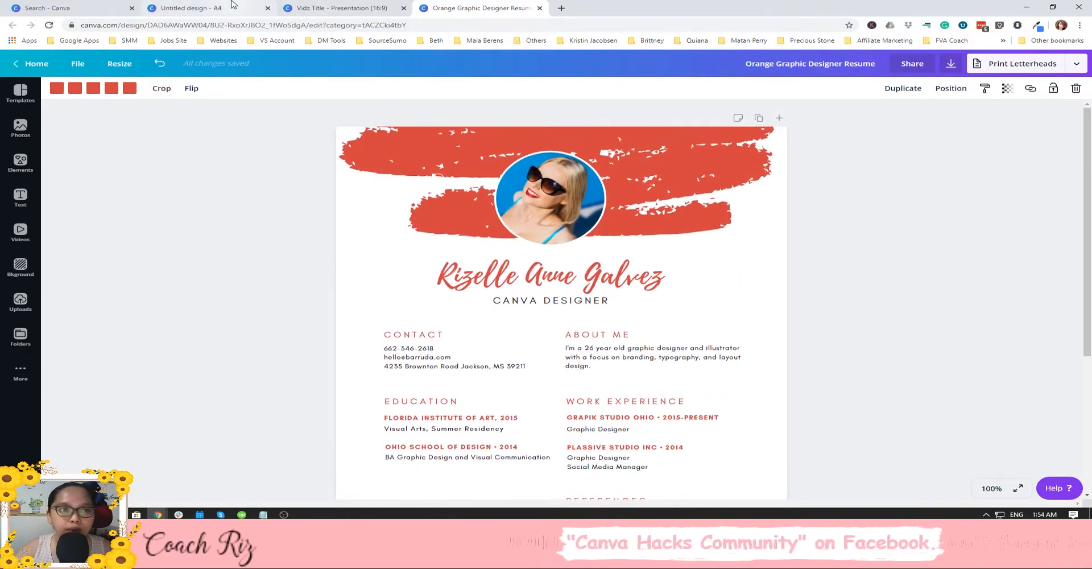
Copy the saved resume-maker link from Notepad.
click(187, 8)
click(636, 188)
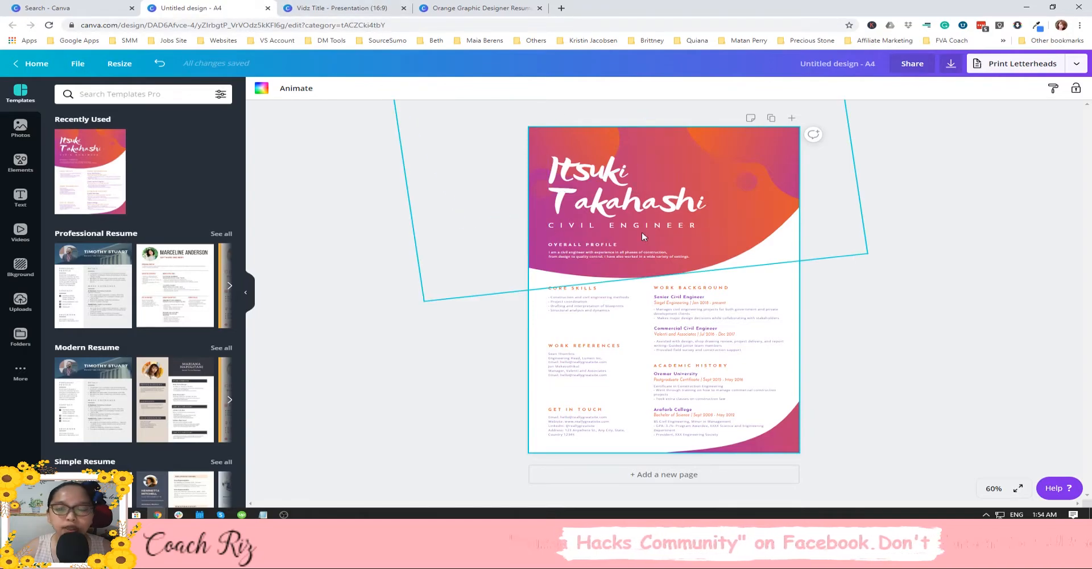
click(412, 157)
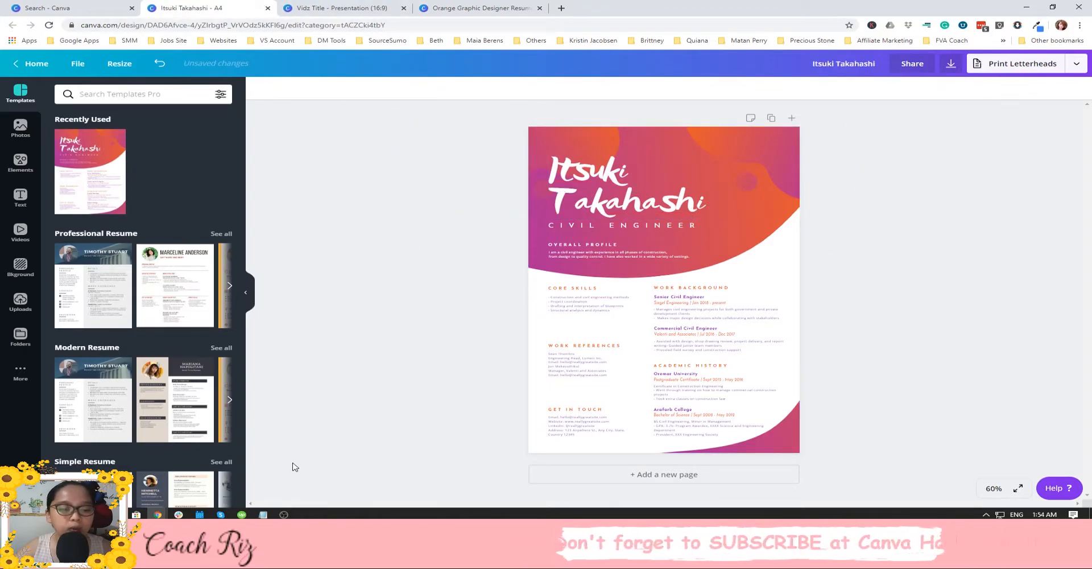
mouse_move(262, 514)
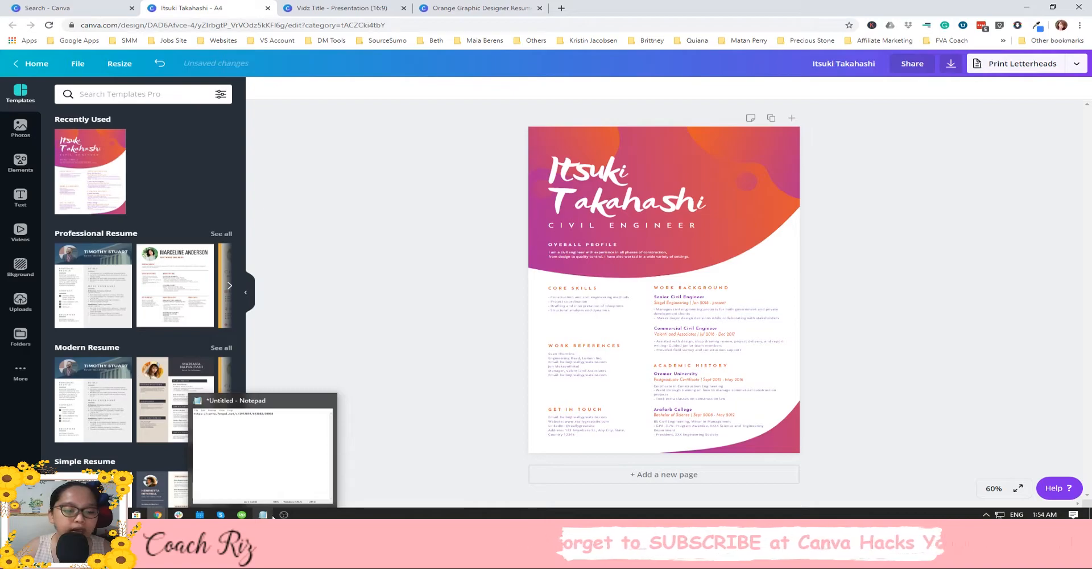
click(271, 516)
drag(870, 129, 649, 128)
key(ctrl+c)
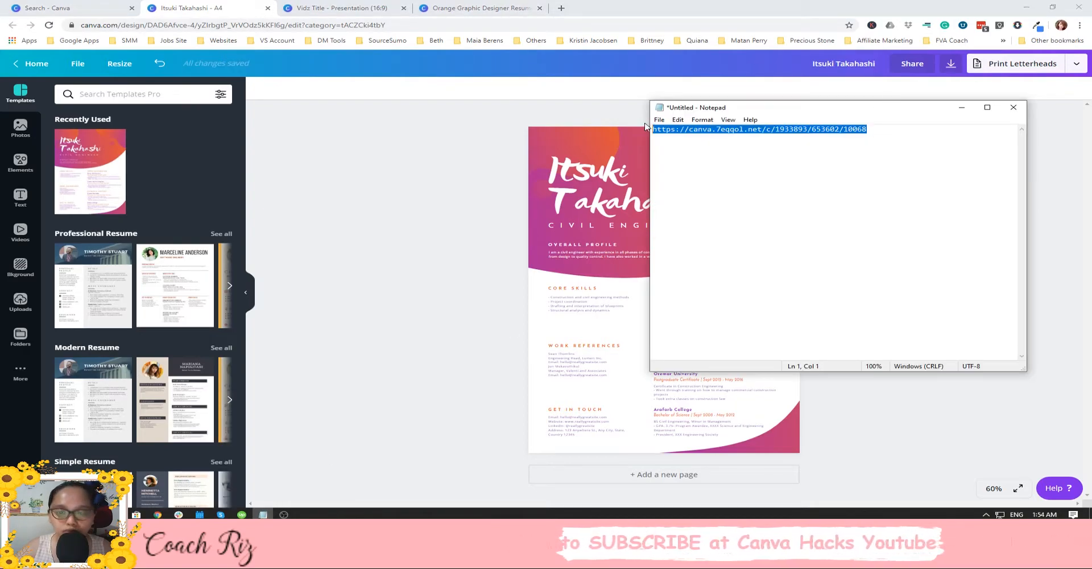
click(390, 229)
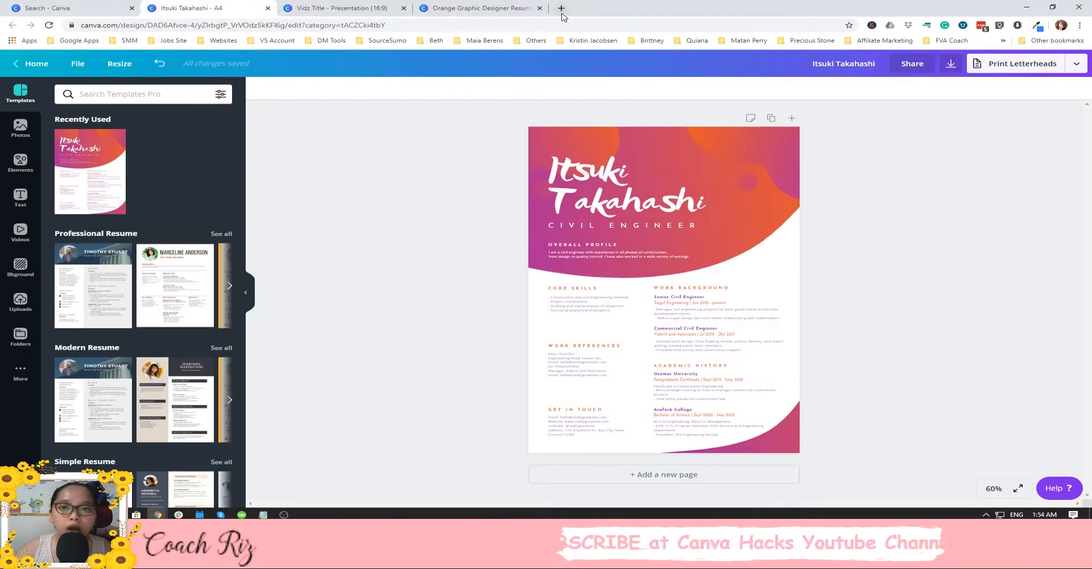
Load the resume-maker link in a new tab, enter the candidate's full name, and build.
click(562, 10)
key(ctrl+v)
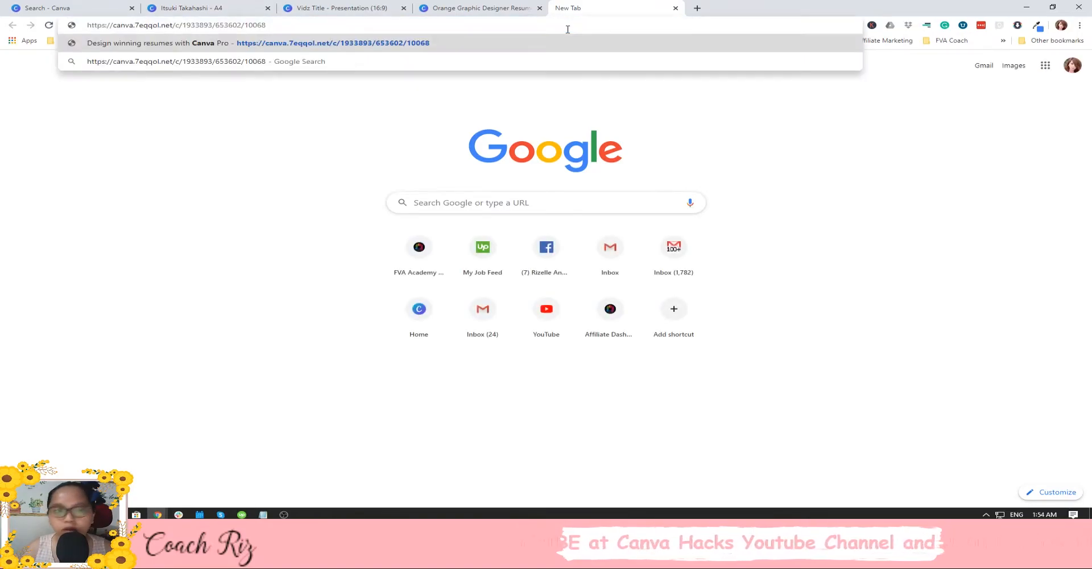
key(Return)
click(250, 211)
text(R)
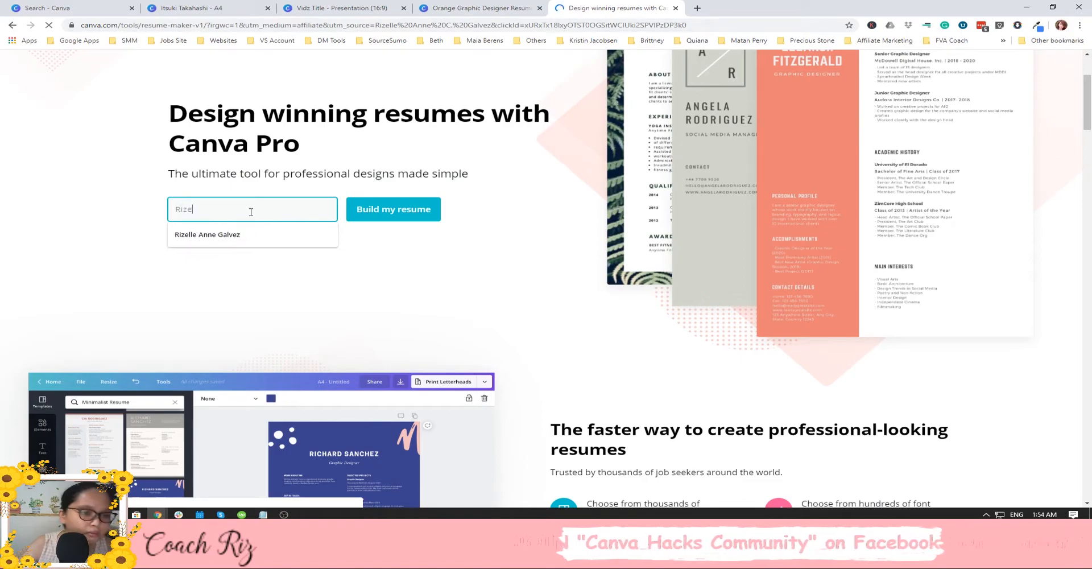
text(ize)
key(Down)
key(Return)
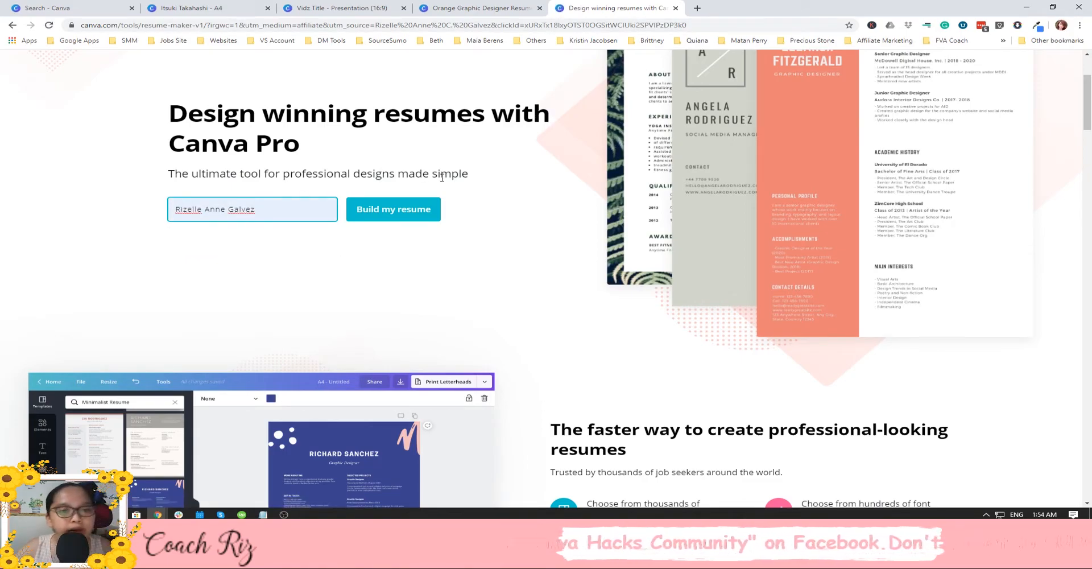
click(405, 212)
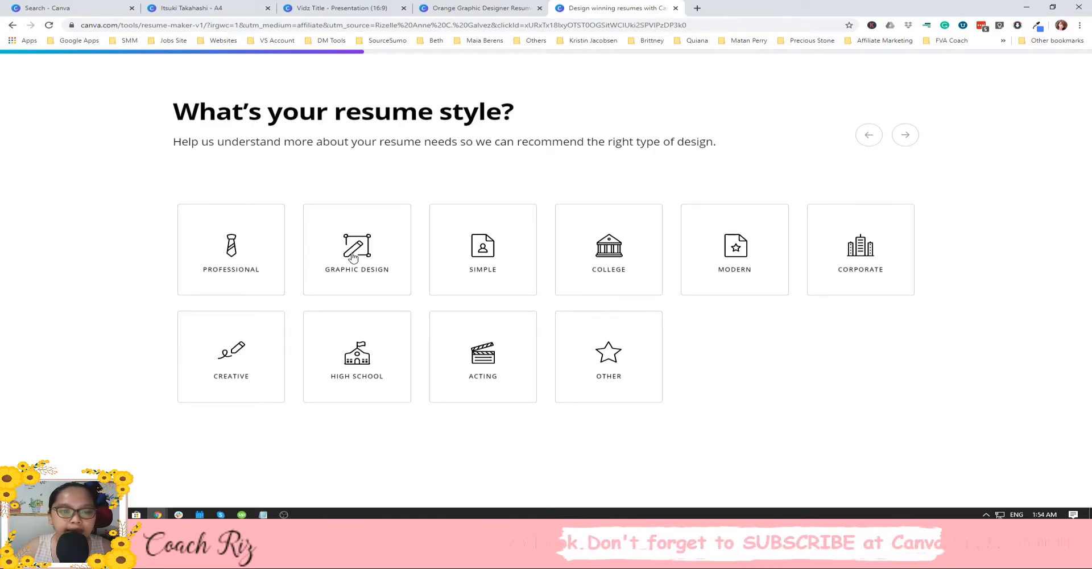
Favourite four samples: leafy-topped, orange watercolour, dark grey photo-header and salmon-header resumes.
scroll(444, 257, down, 1)
scroll(352, 216, up, 1)
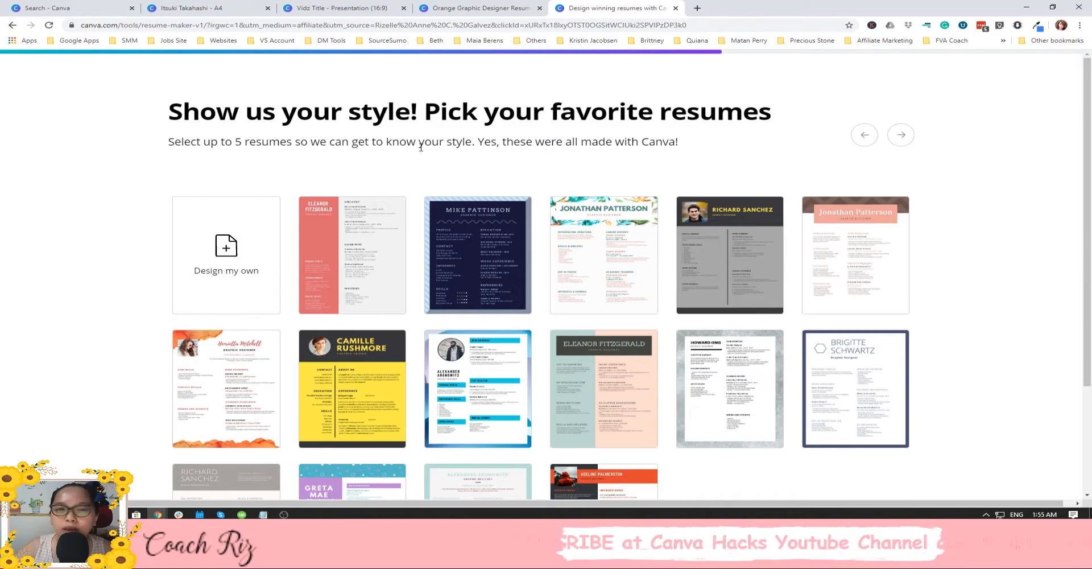
click(569, 216)
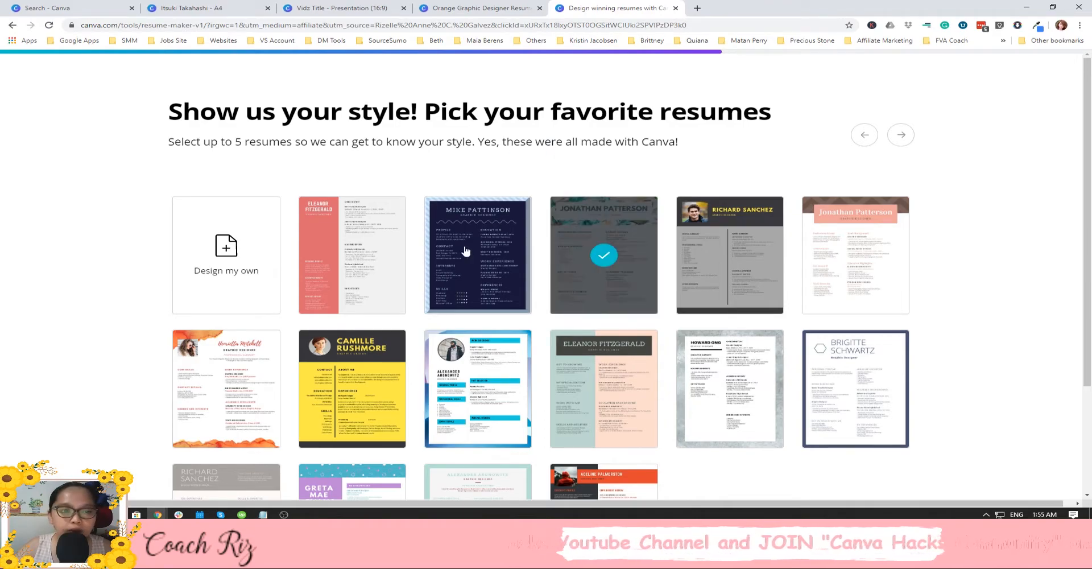
scroll(506, 284, down, 3)
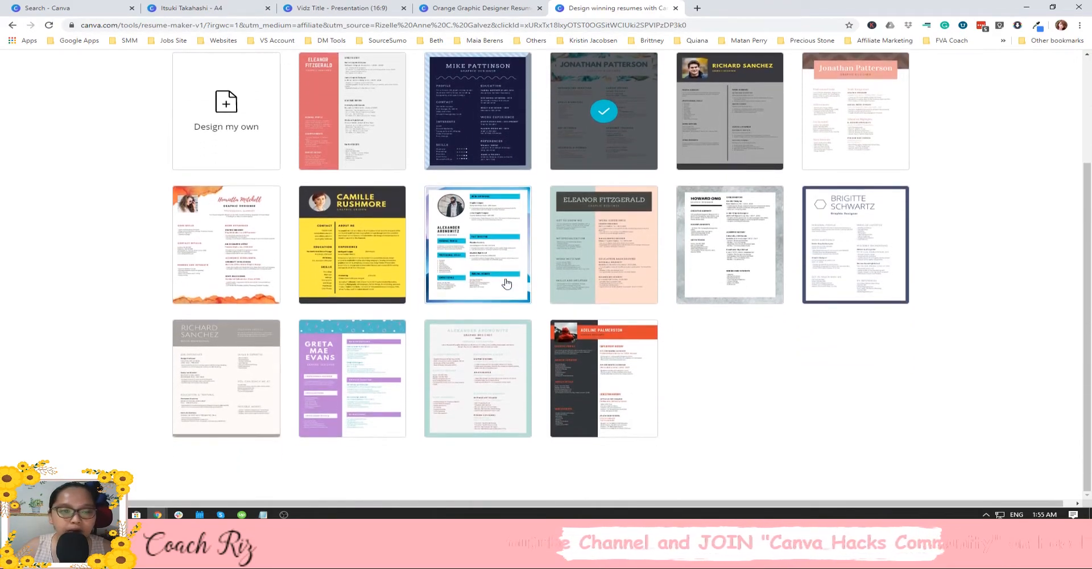
click(227, 263)
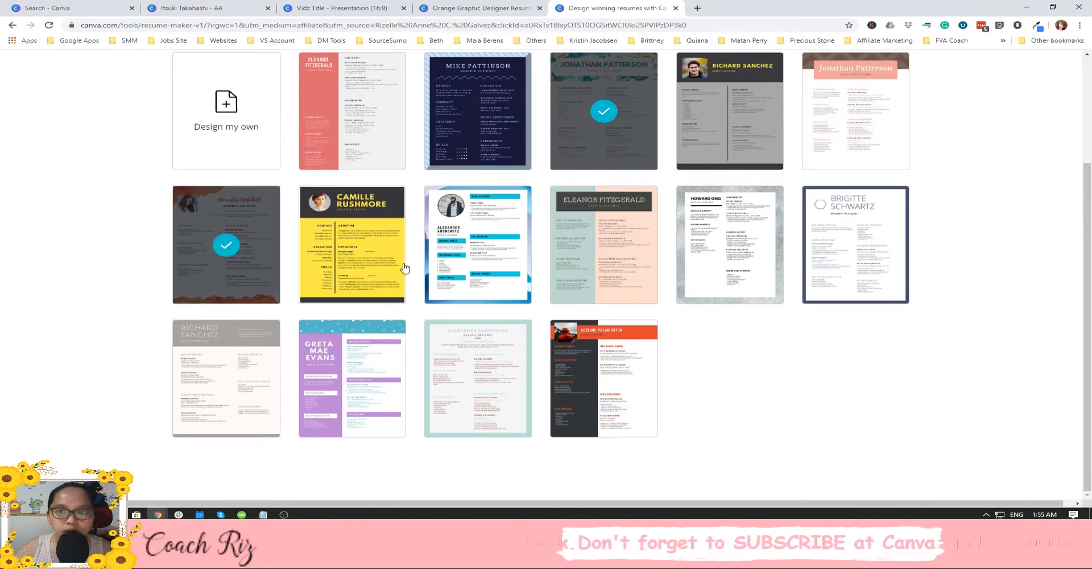
click(748, 97)
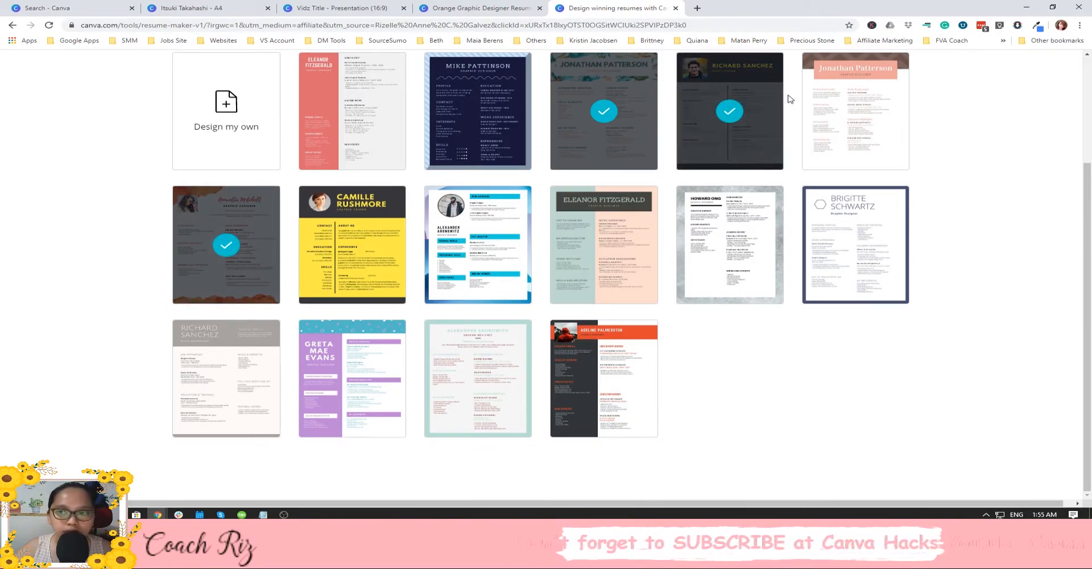
click(836, 141)
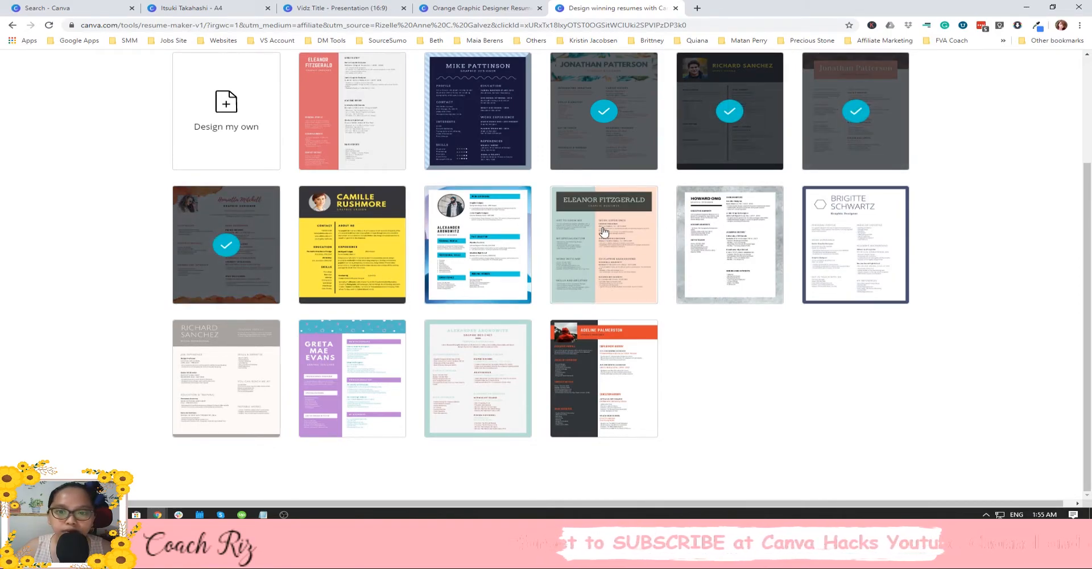
Add the blue-accented fifth sample, close the Pro guide, and inspect the generated resume's header and Hobbies block.
click(489, 230)
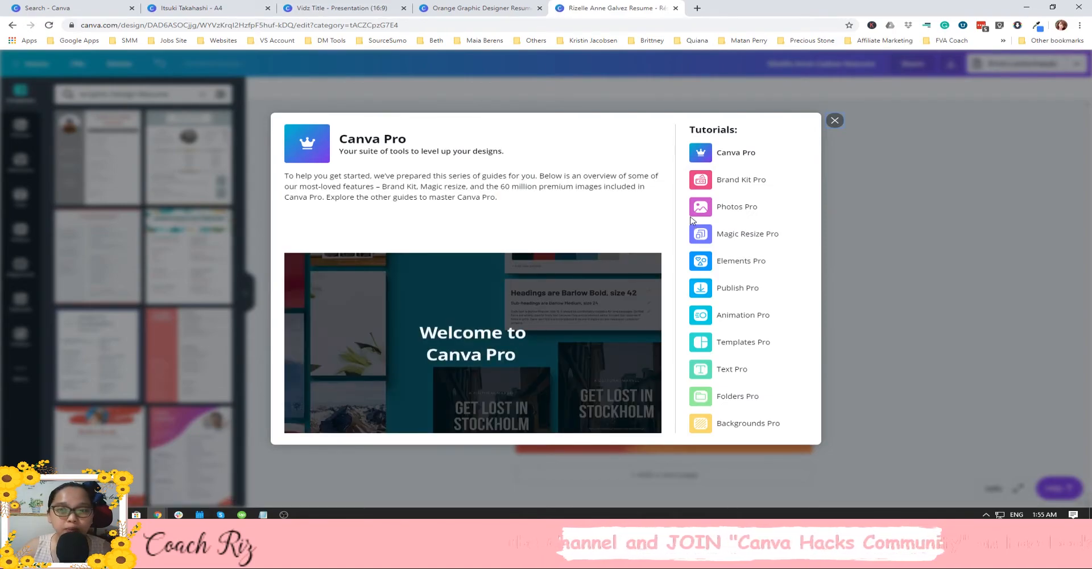
click(835, 120)
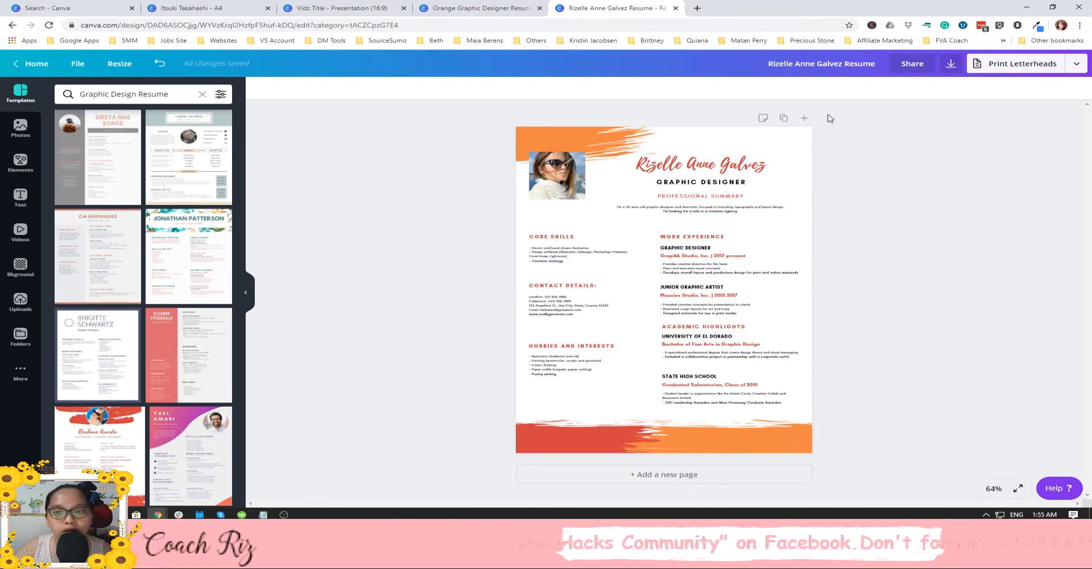
click(718, 171)
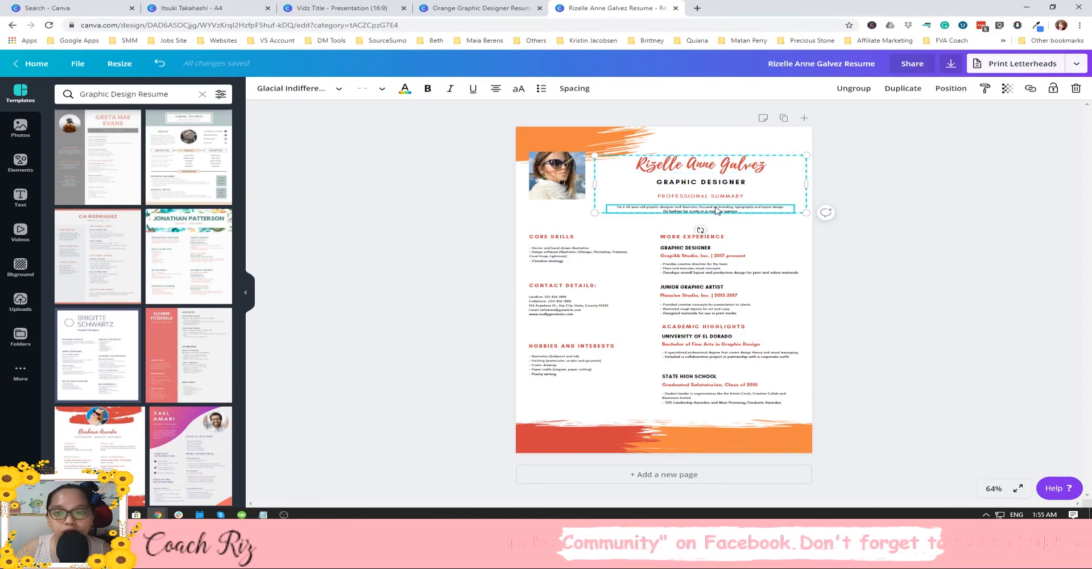
click(796, 327)
click(585, 364)
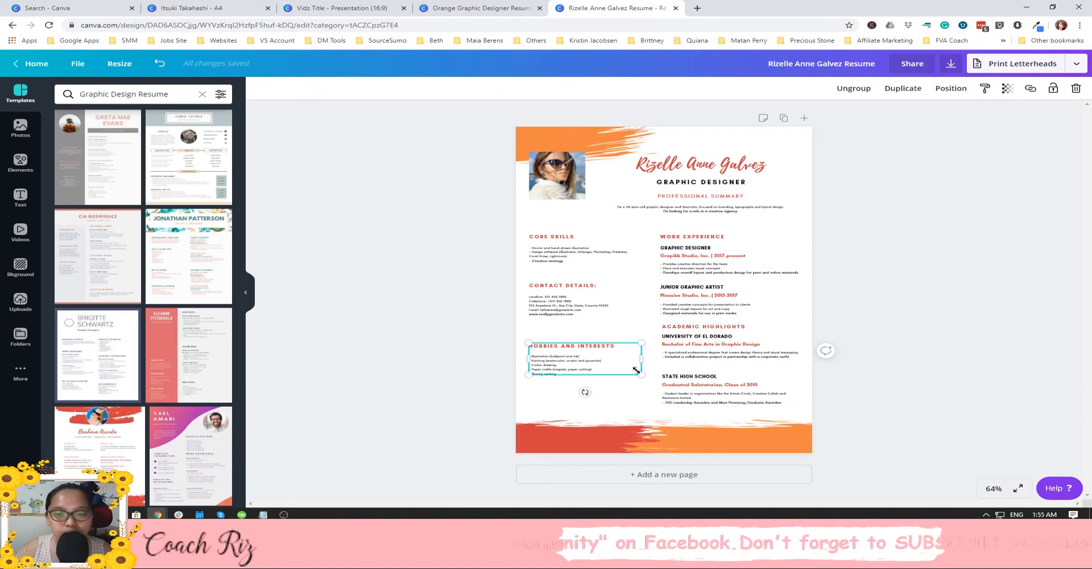